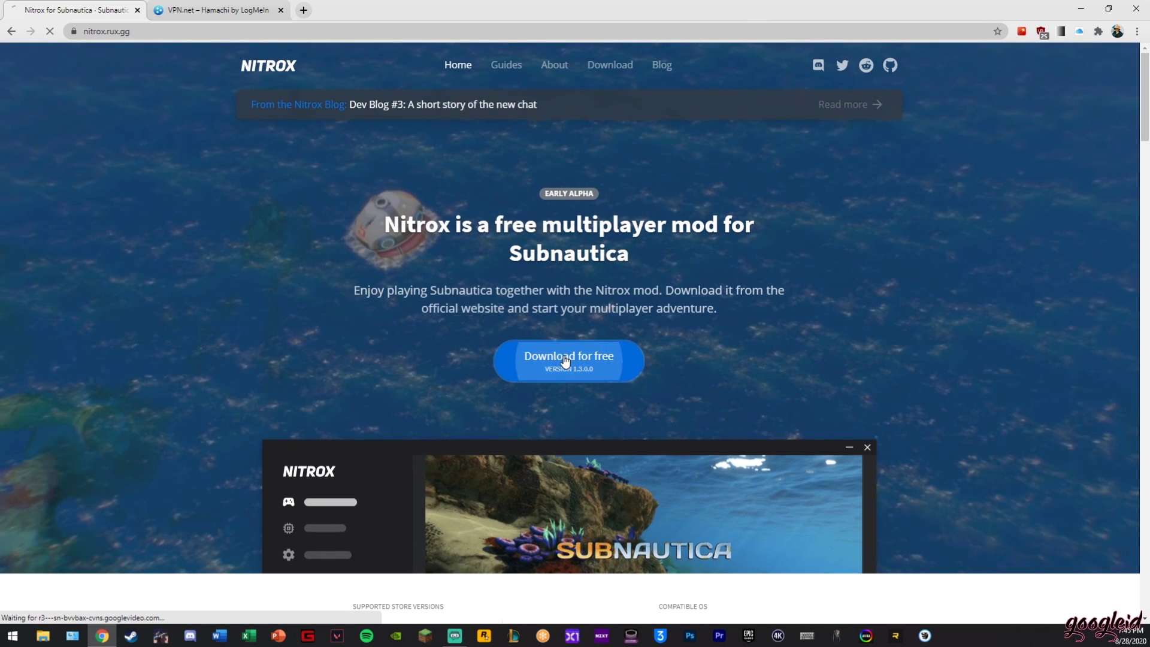
Download the Nitrox alpha zip and the Hamachi installer, then reveal them in Downloads.
left_click(567, 362)
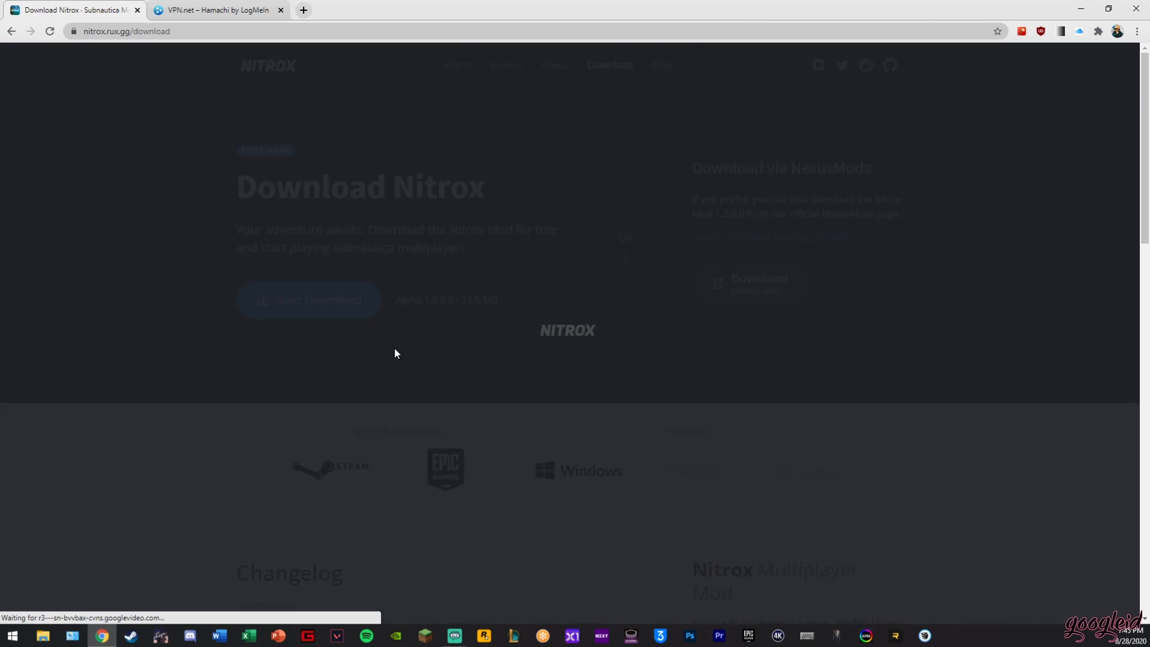
left_click(311, 298)
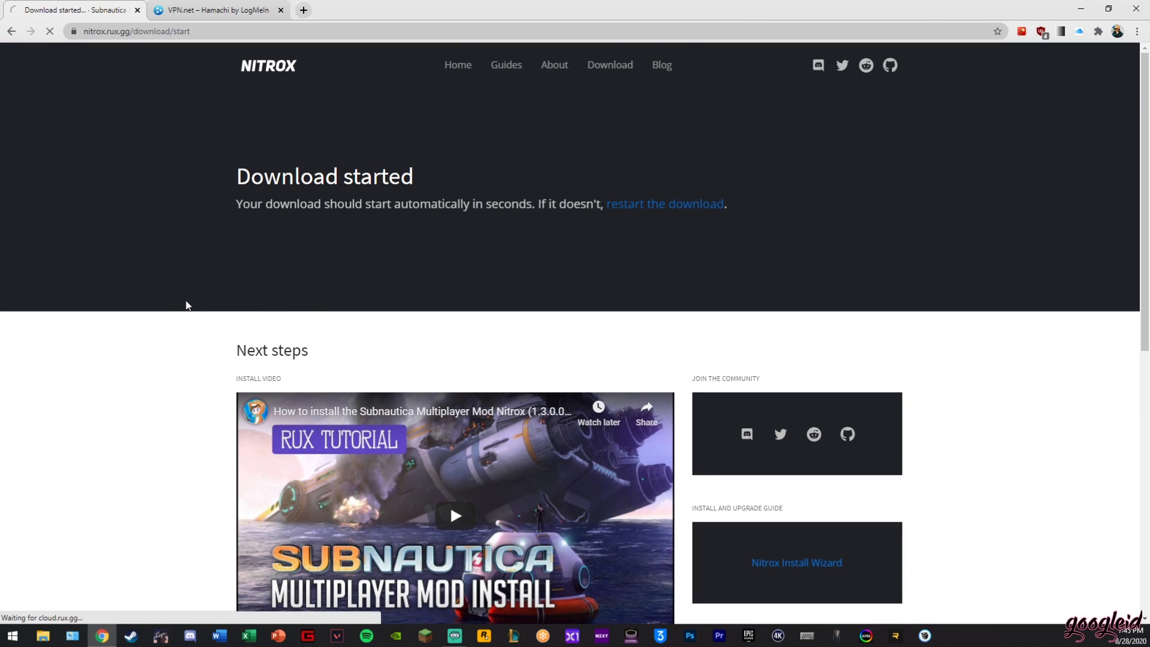
left_click(236, 9)
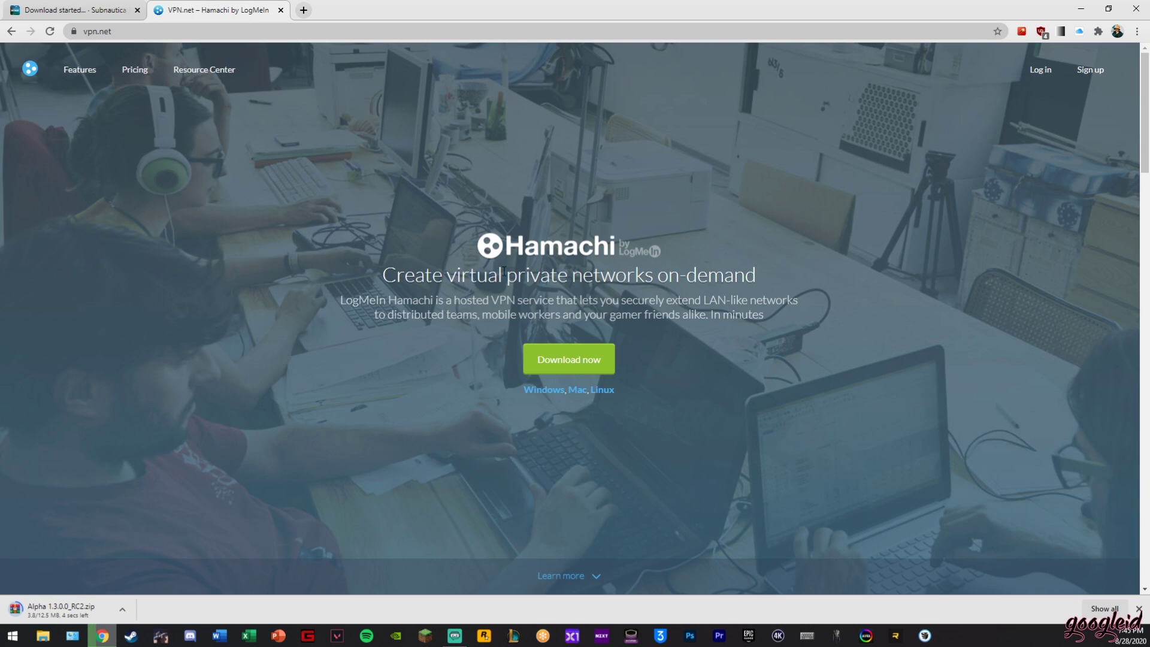
left_click(551, 363)
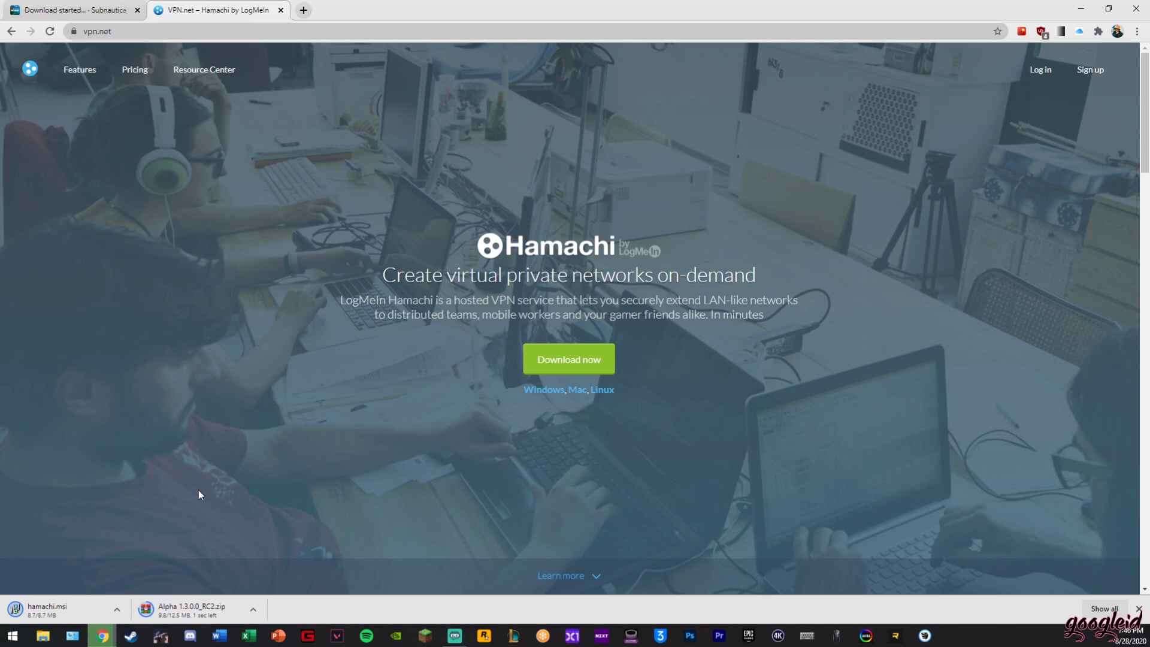
left_click(125, 610)
left_click(155, 568)
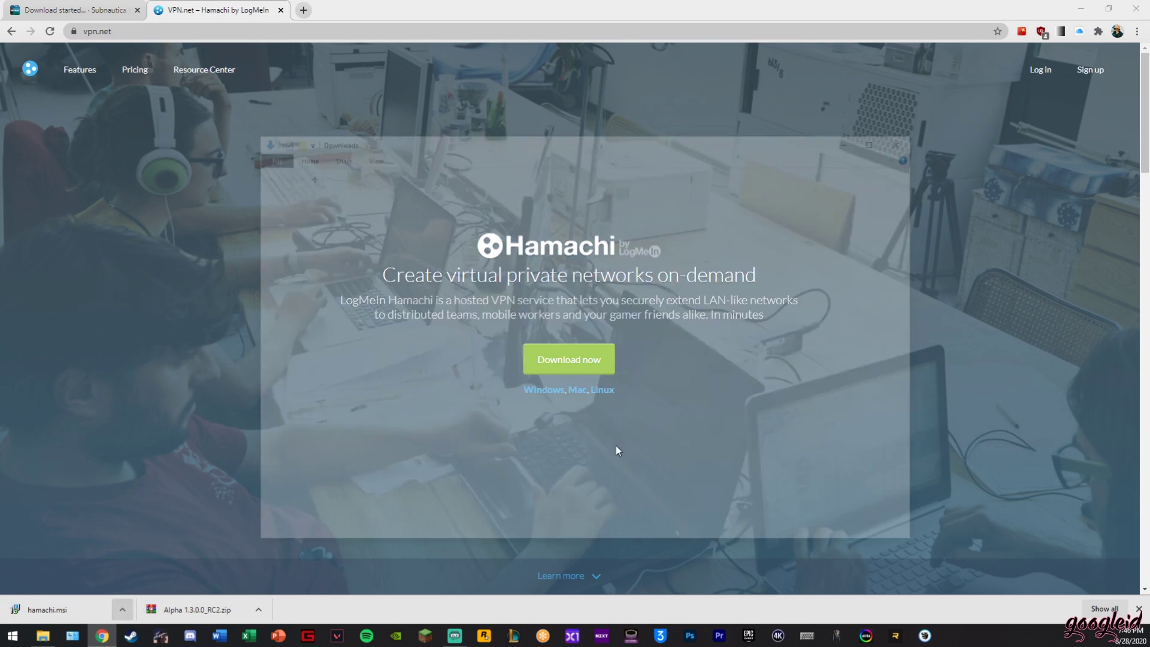
Move hamachi.msi and the Nitrox Alpha zip onto the desktop and close Downloads.
left_click(1080, 7)
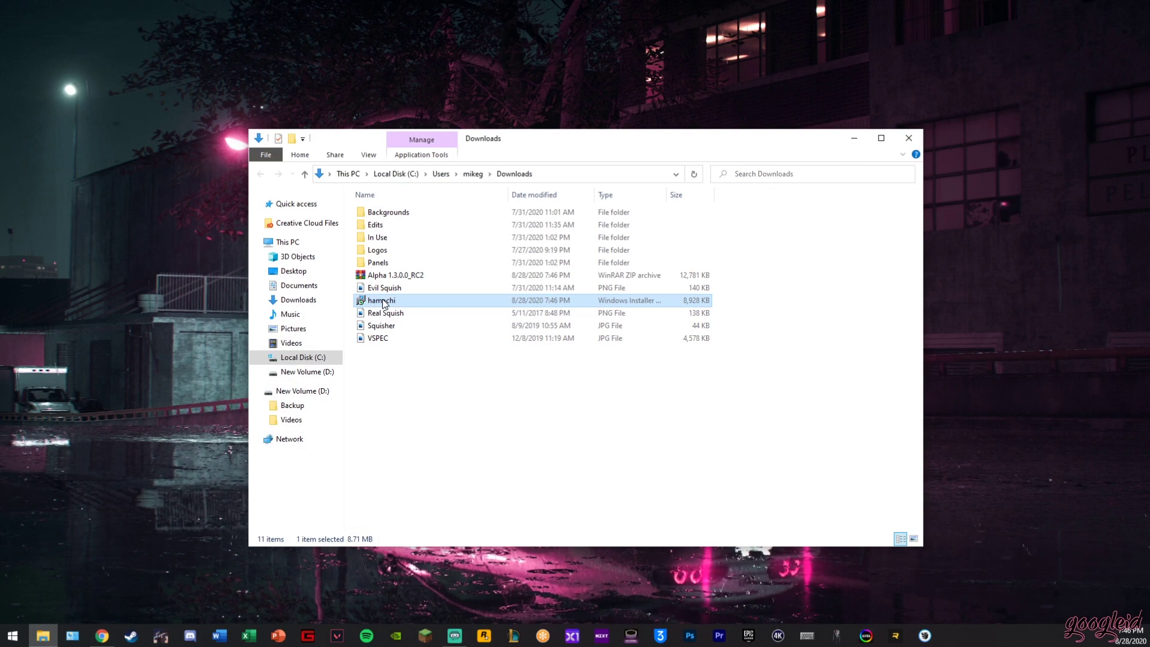
left_click_drag(381, 300, 150, 189)
left_click_drag(395, 275, 199, 117)
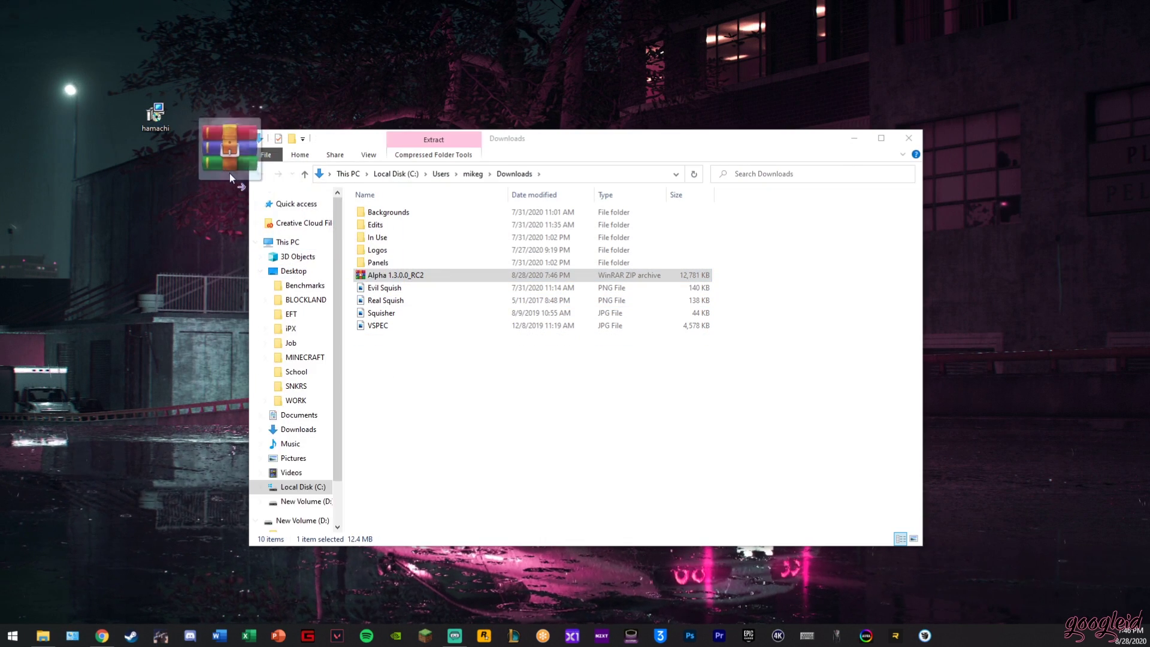
key("alt+F4")
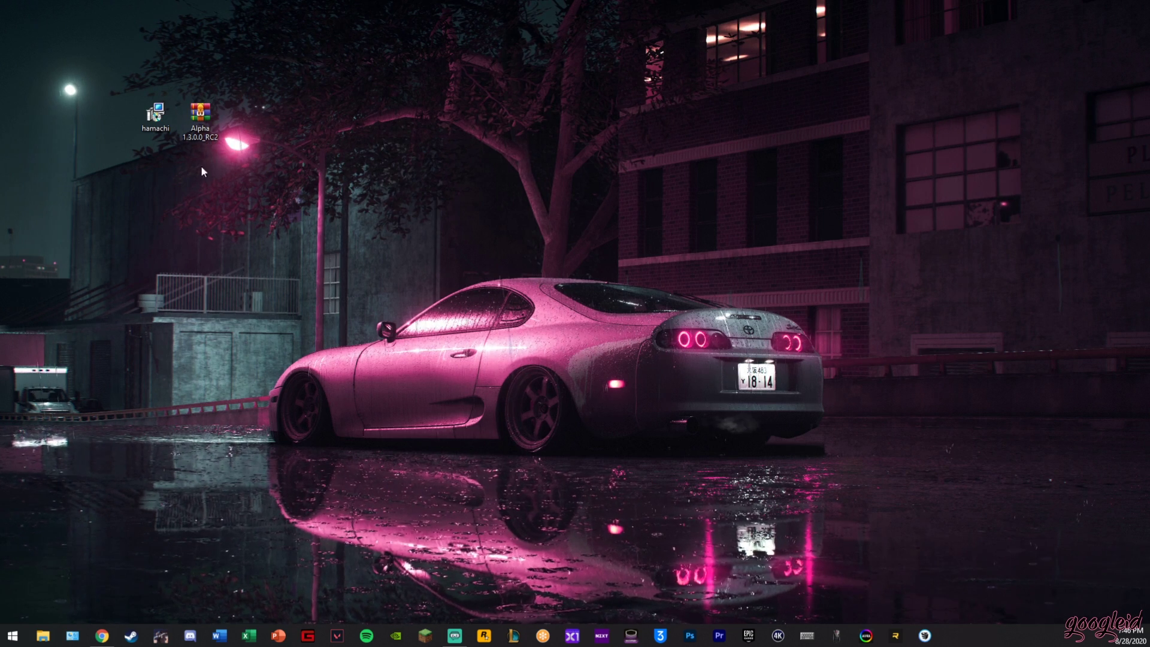
Create a new desktop folder named SN.
right_click(188, 193)
left_click(240, 312)
left_click(367, 308)
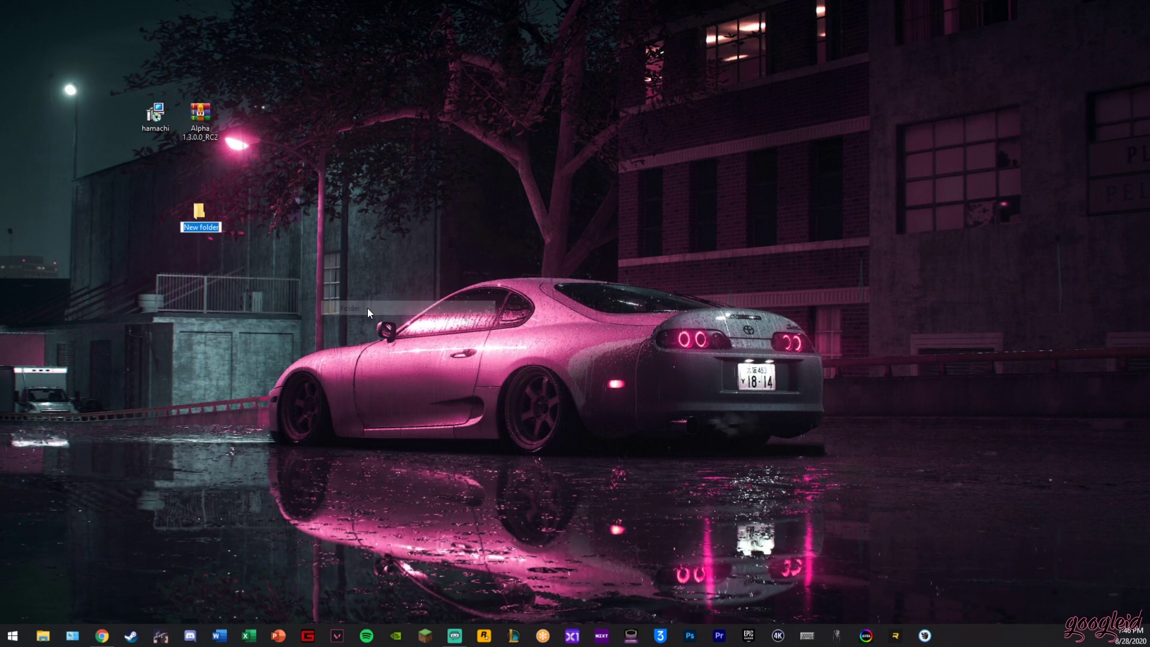
type("SN")
key("Return")
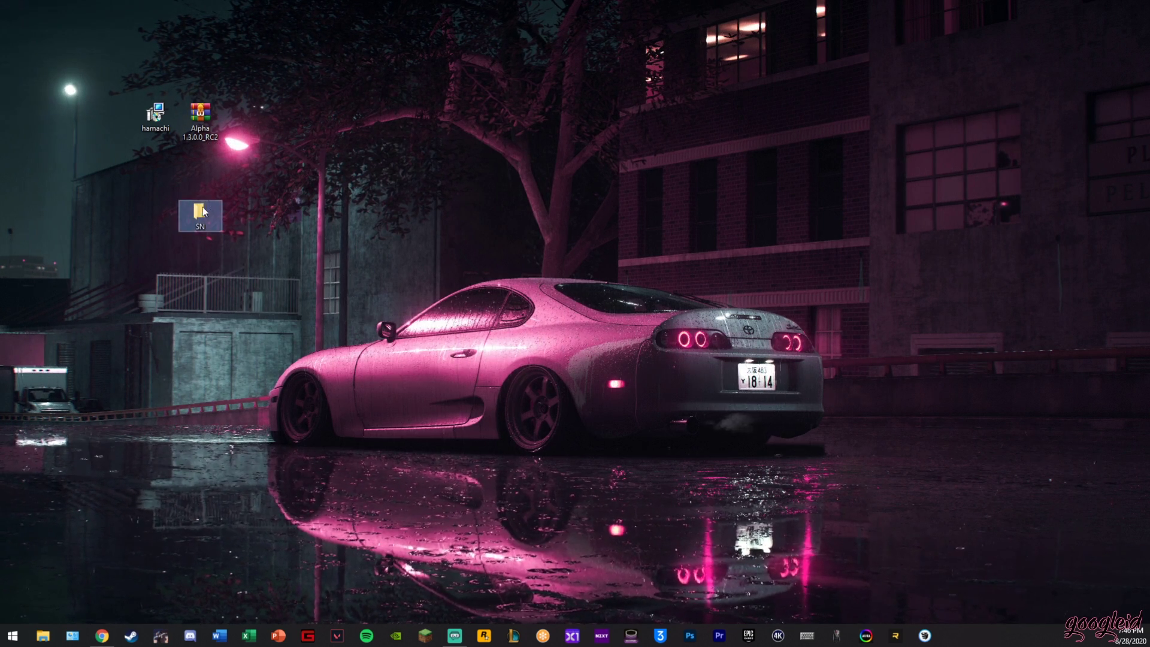
left_click_drag(202, 213, 153, 213)
Extract the Nitrox archive's files into SN and delete the zip.
double_click(192, 126)
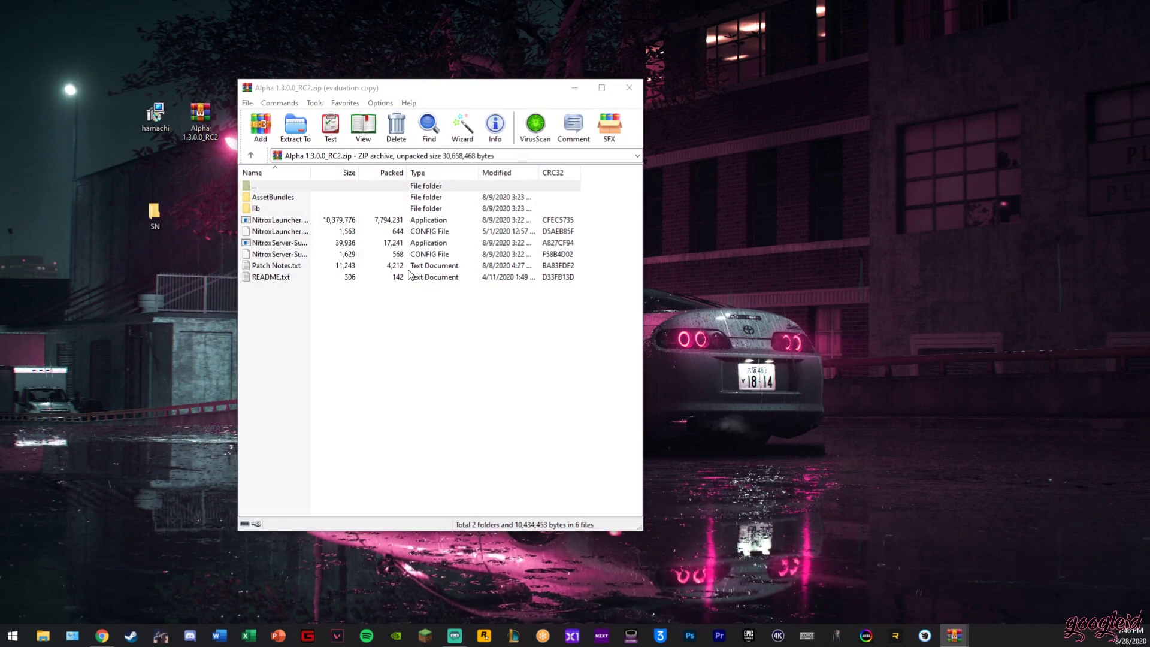
mouse_move(340, 297)
left_mouse_down()
mouse_move(308, 284)
mouse_move(261, 197)
mouse_move(154, 216)
left_mouse_up()
left_click(630, 87)
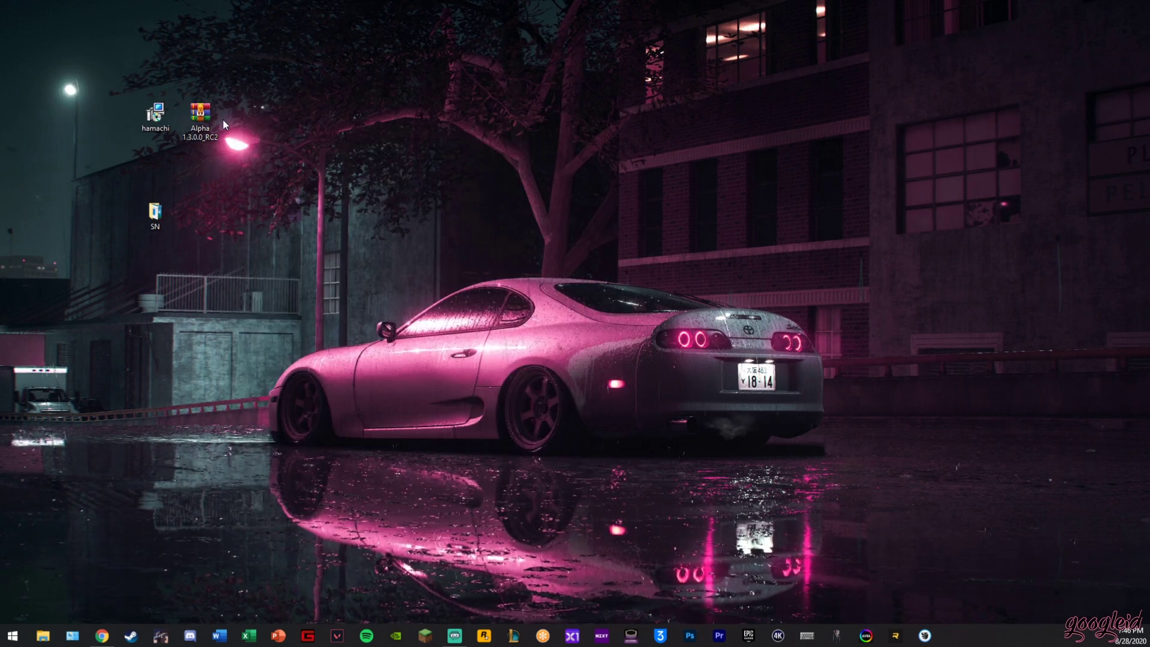
right_click(193, 119)
left_click(242, 343)
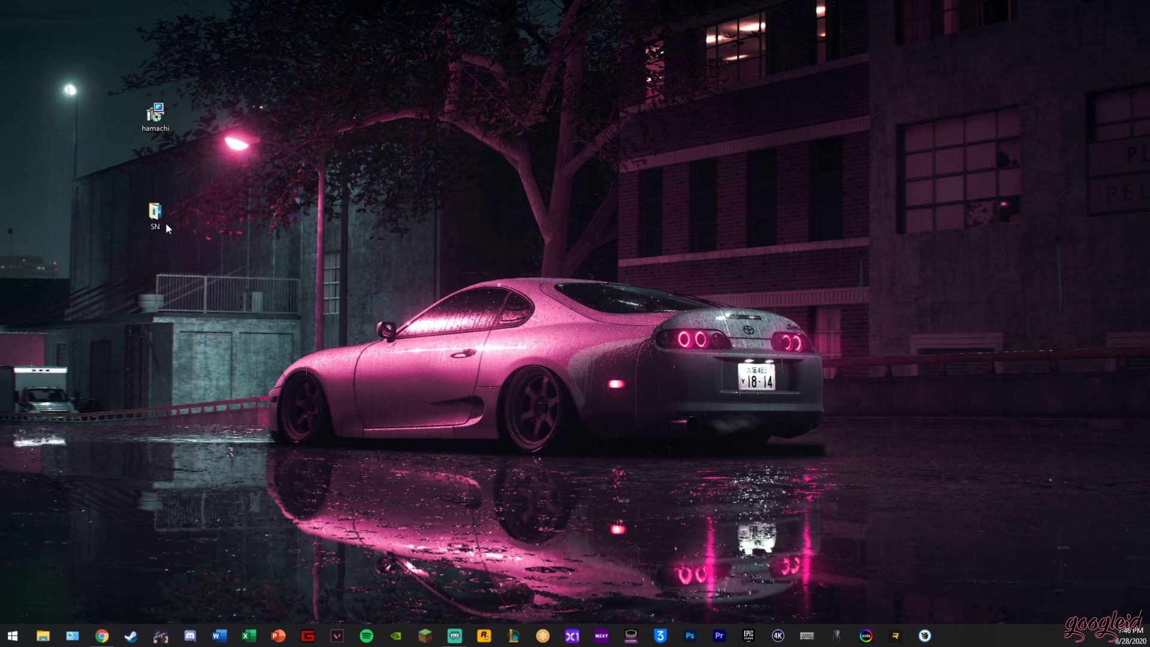
Run hamachi.msi, keep English, accept the license and install through to Finish.
left_click(162, 127)
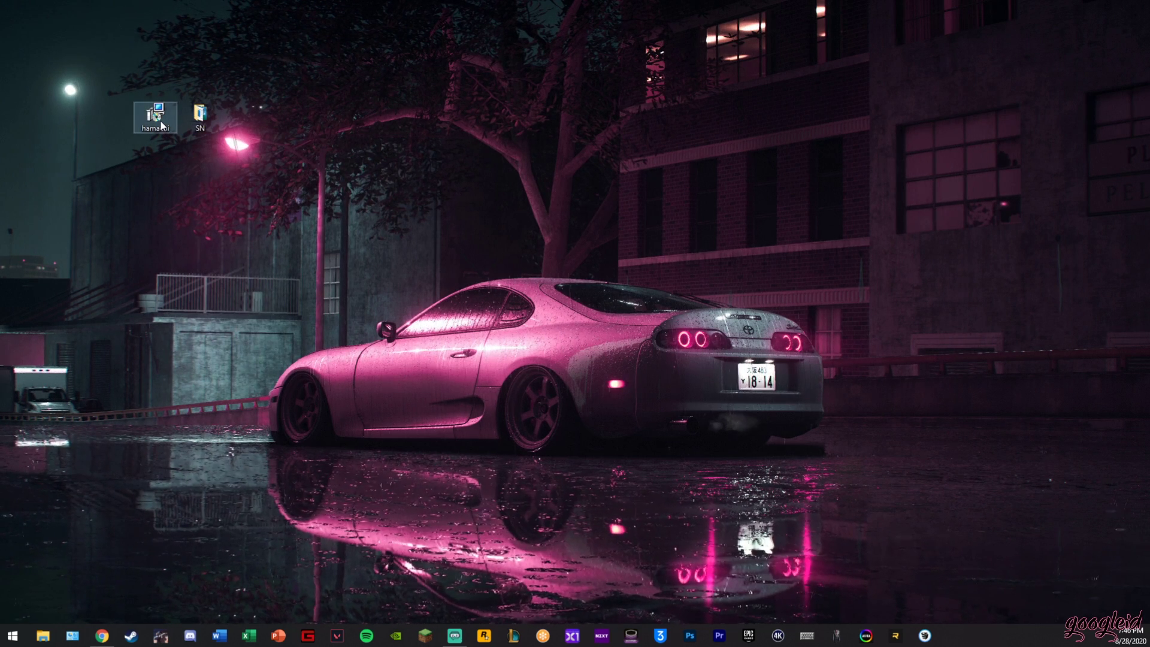
double_click(162, 119)
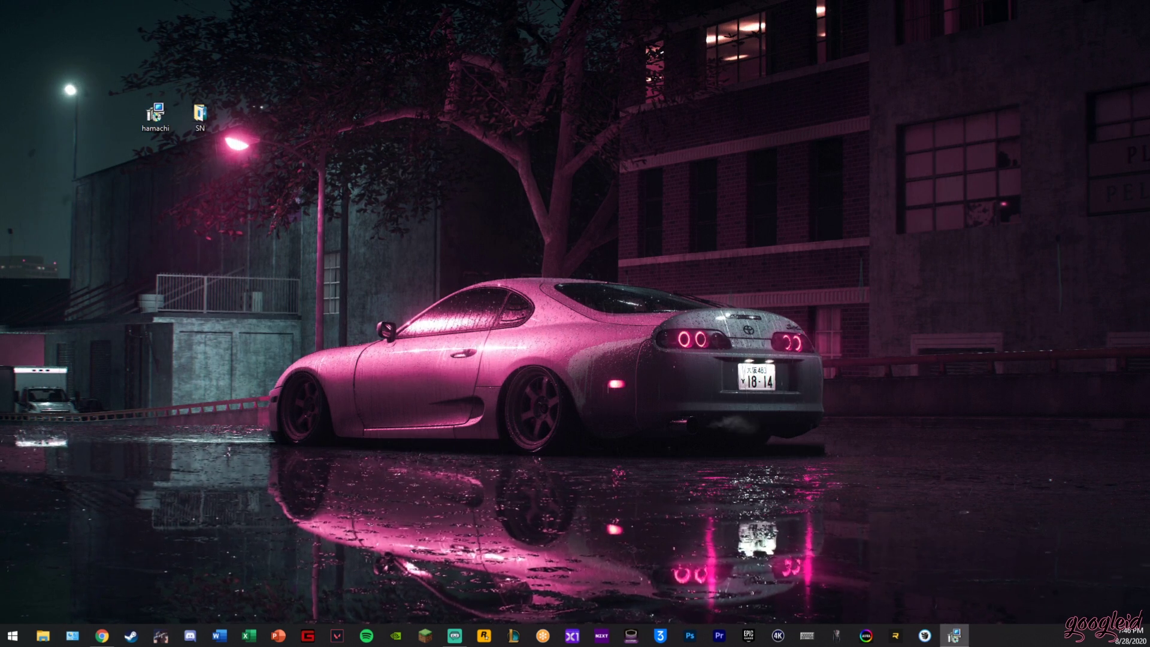
left_click_drag(937, 211, 585, 202)
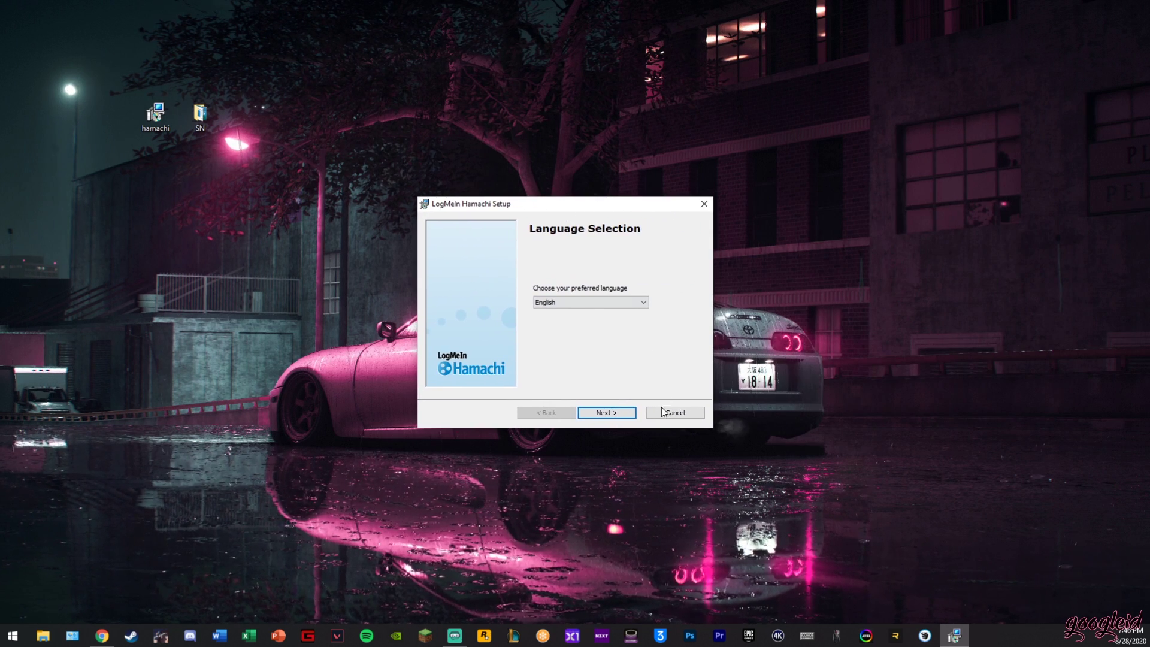
left_click(606, 413)
left_click(526, 383)
left_click(606, 412)
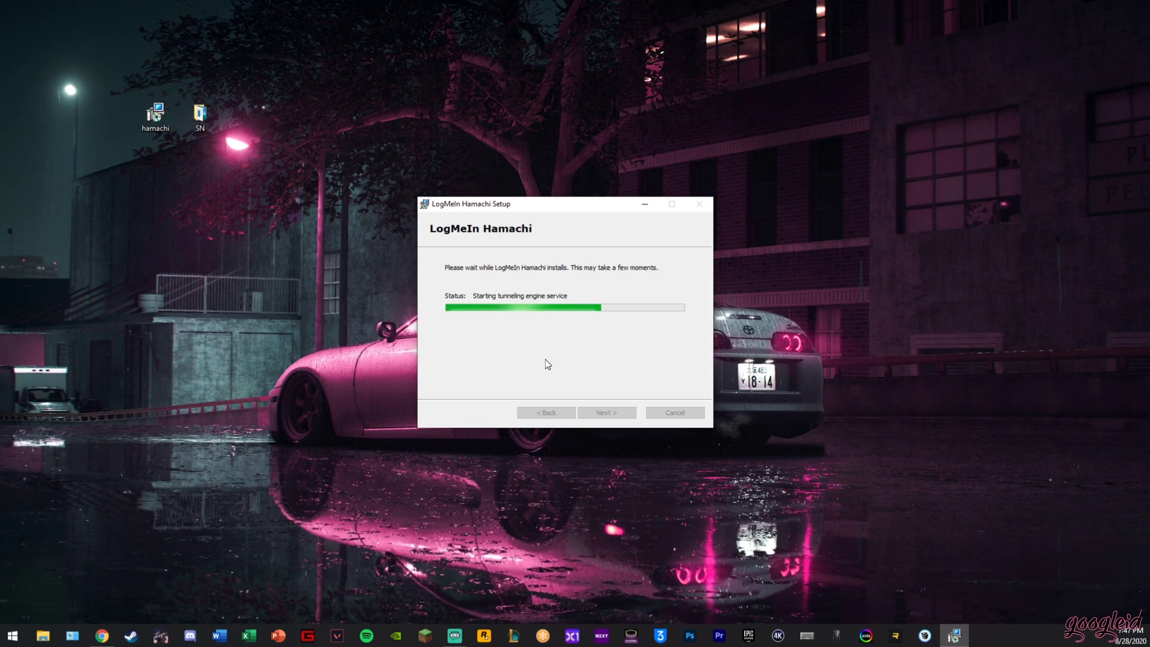
left_click(605, 413)
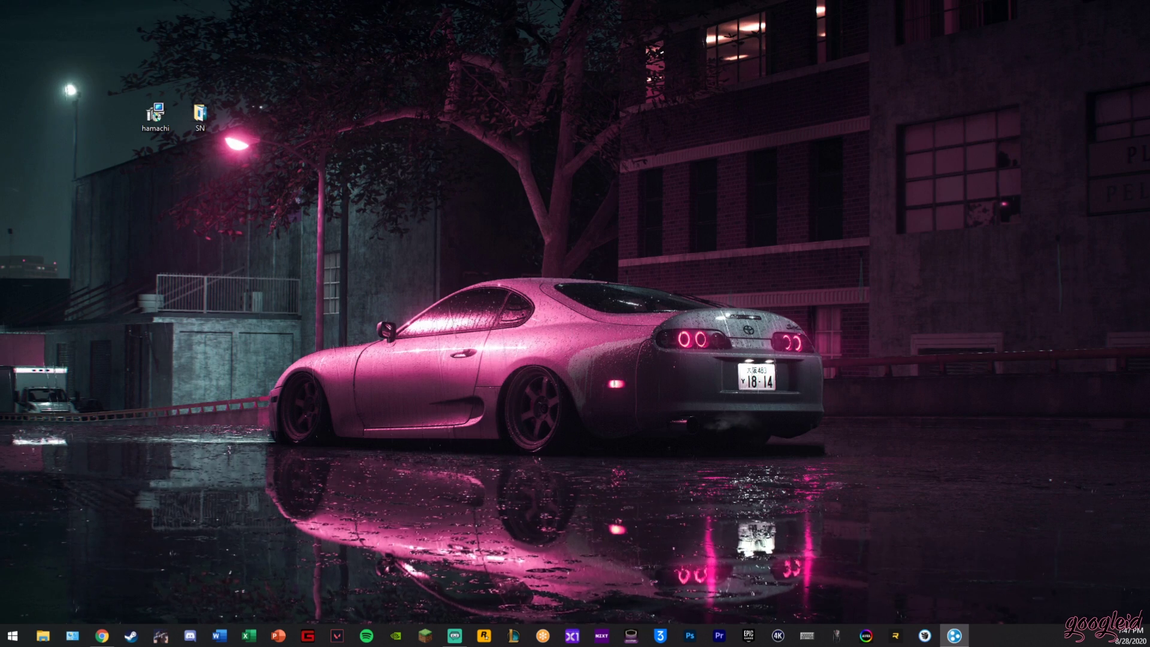
Power Hamachi on so the client goes online.
left_click(361, 216)
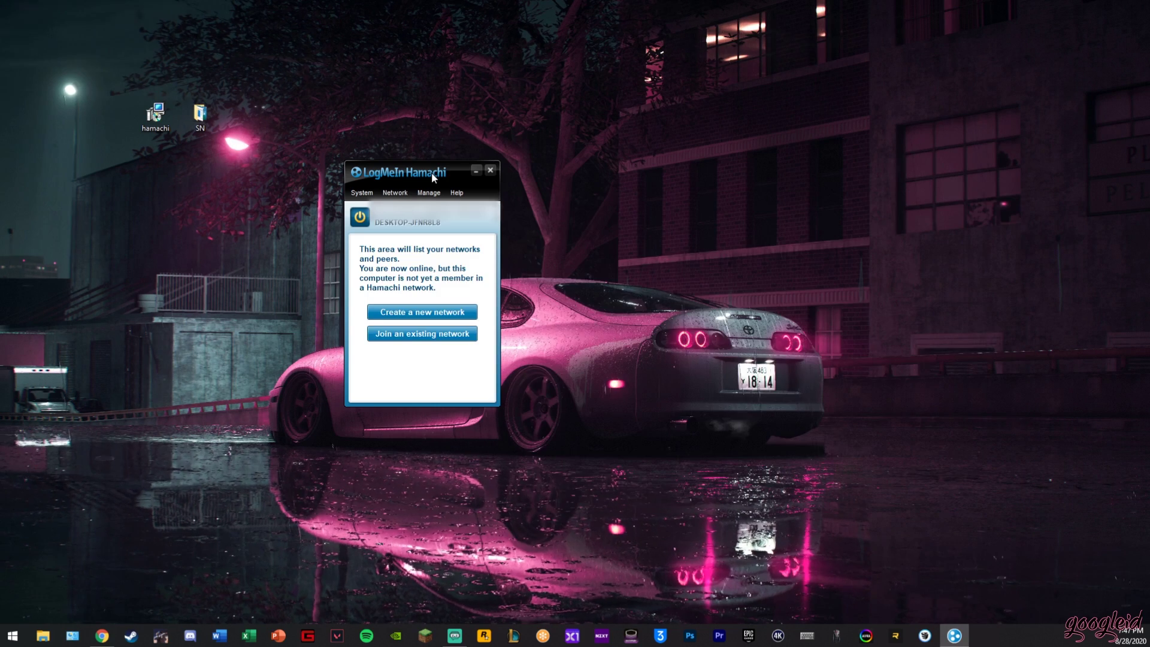
left_click_drag(438, 189, 476, 182)
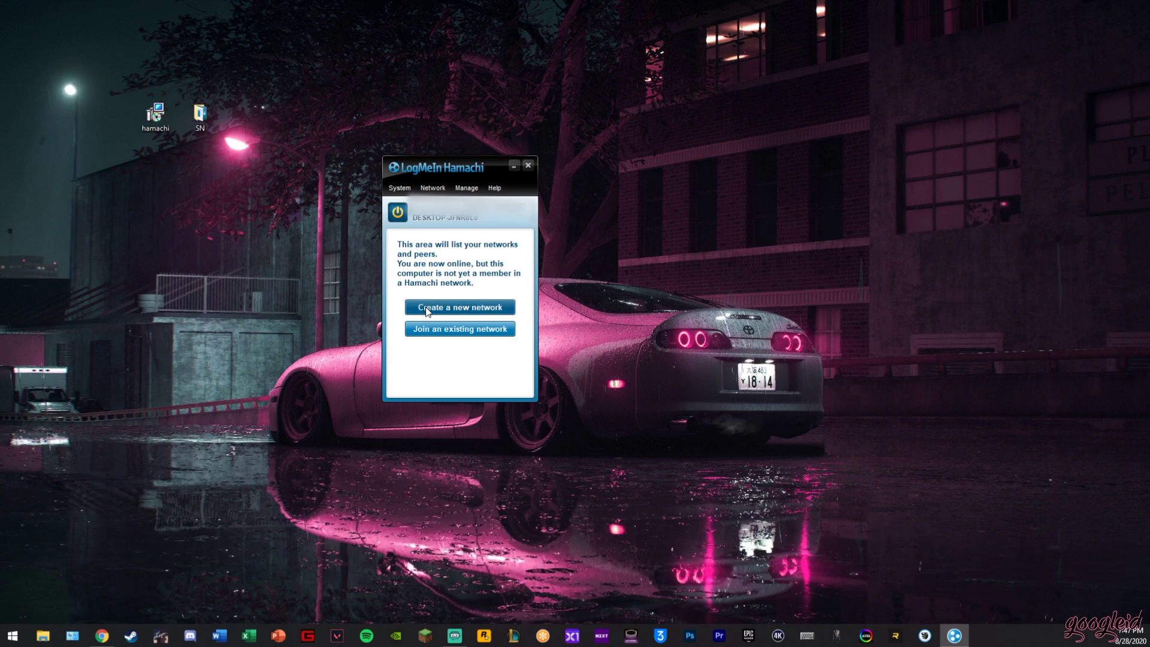
Create a Hamachi network with ID SUBNAUTICATUTORIAL!1 and a confirmed password.
left_click(432, 312)
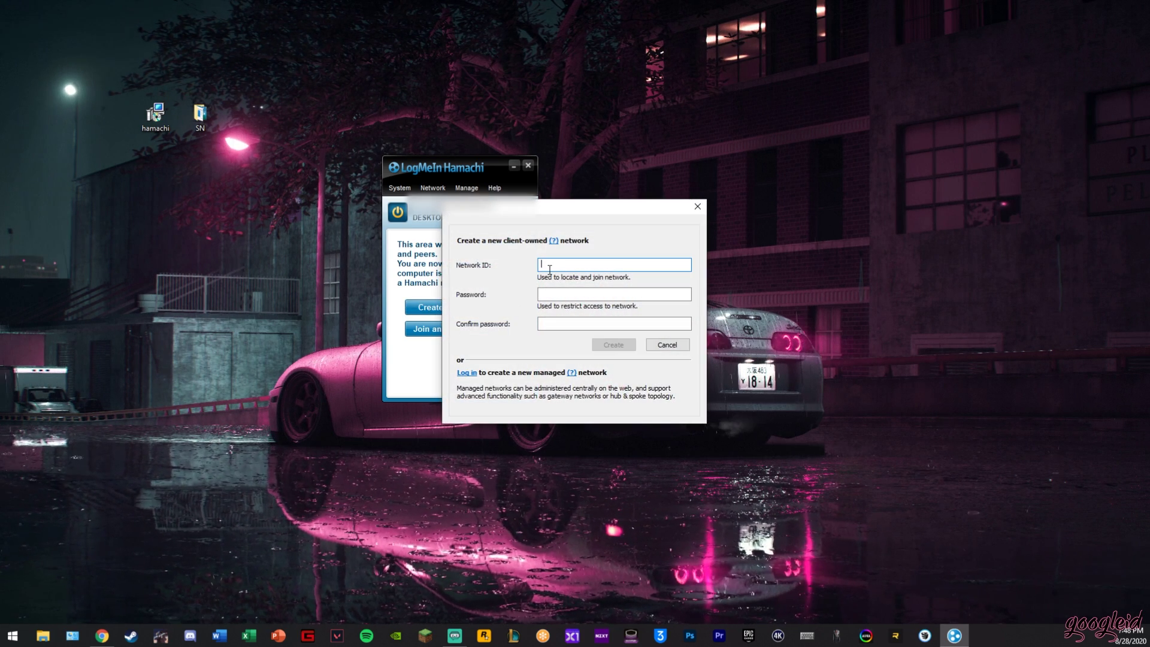
type("SUBNAUTICA")
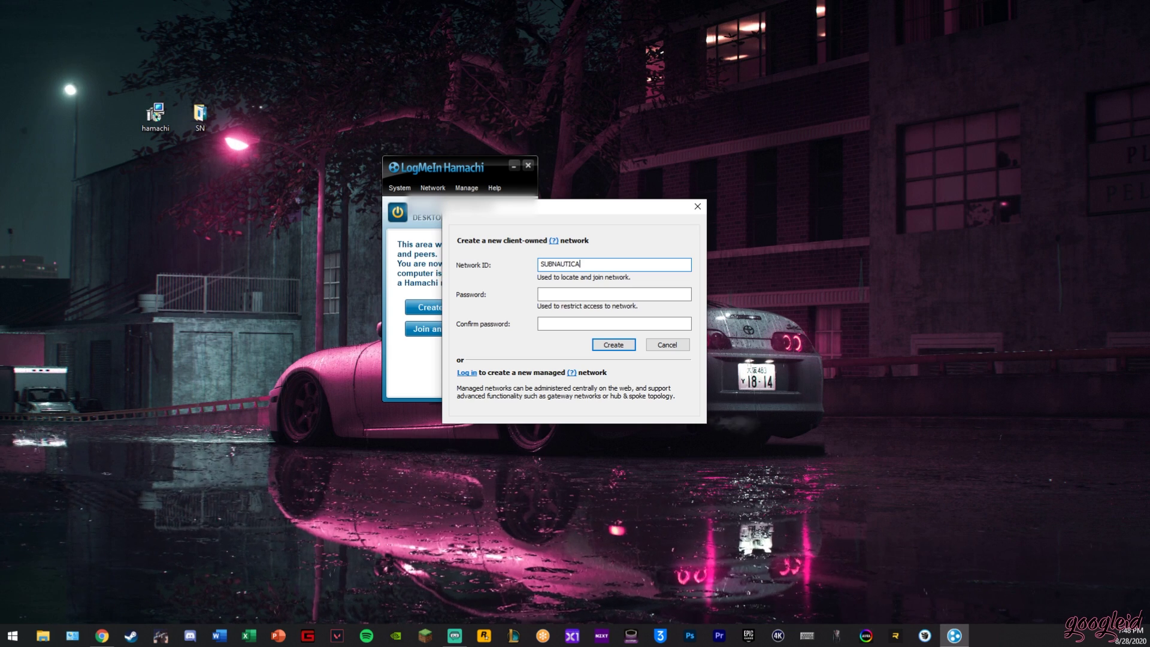
key("ctrl+a")
key("BackSpace")
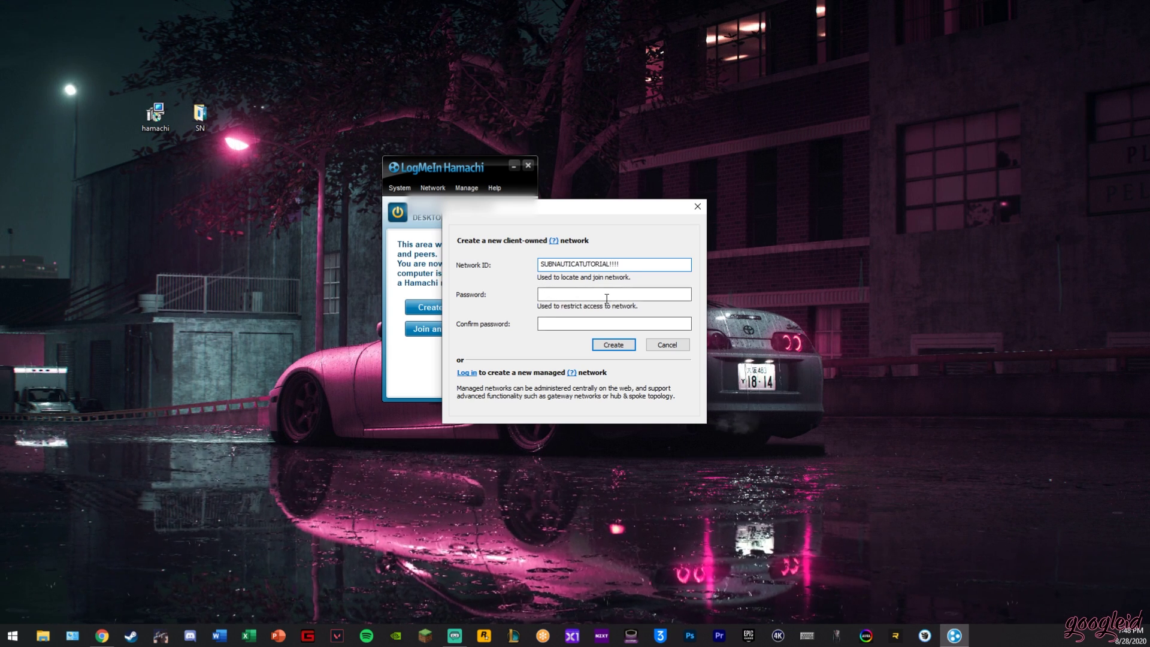
double_click(617, 264)
type("1")
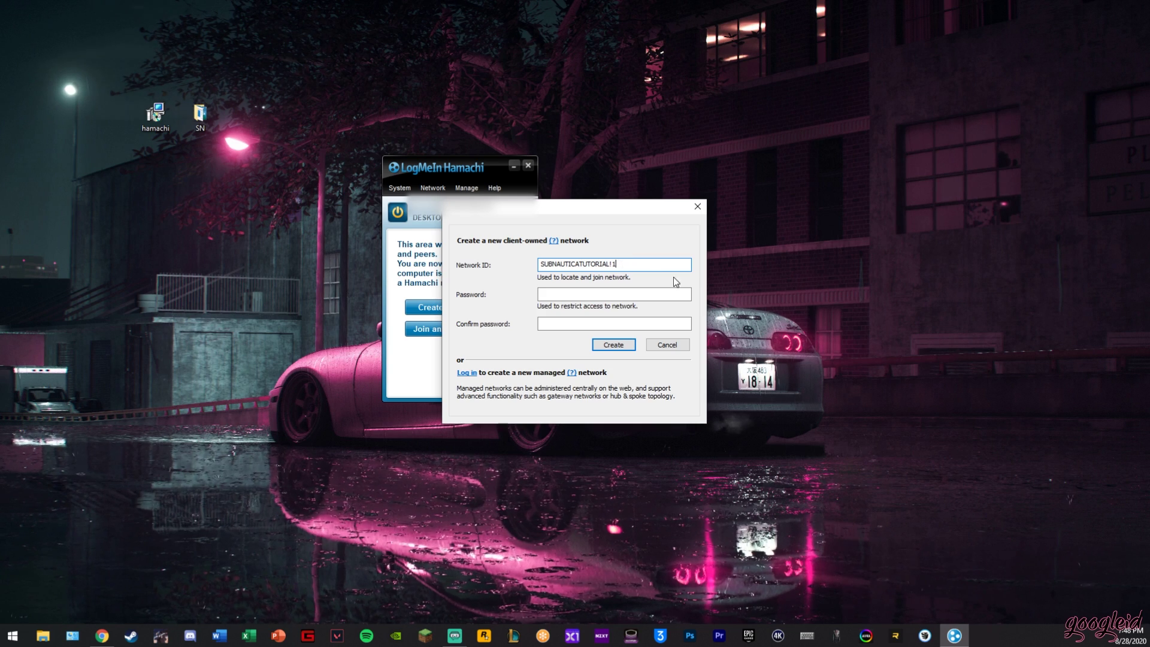
left_click(627, 294)
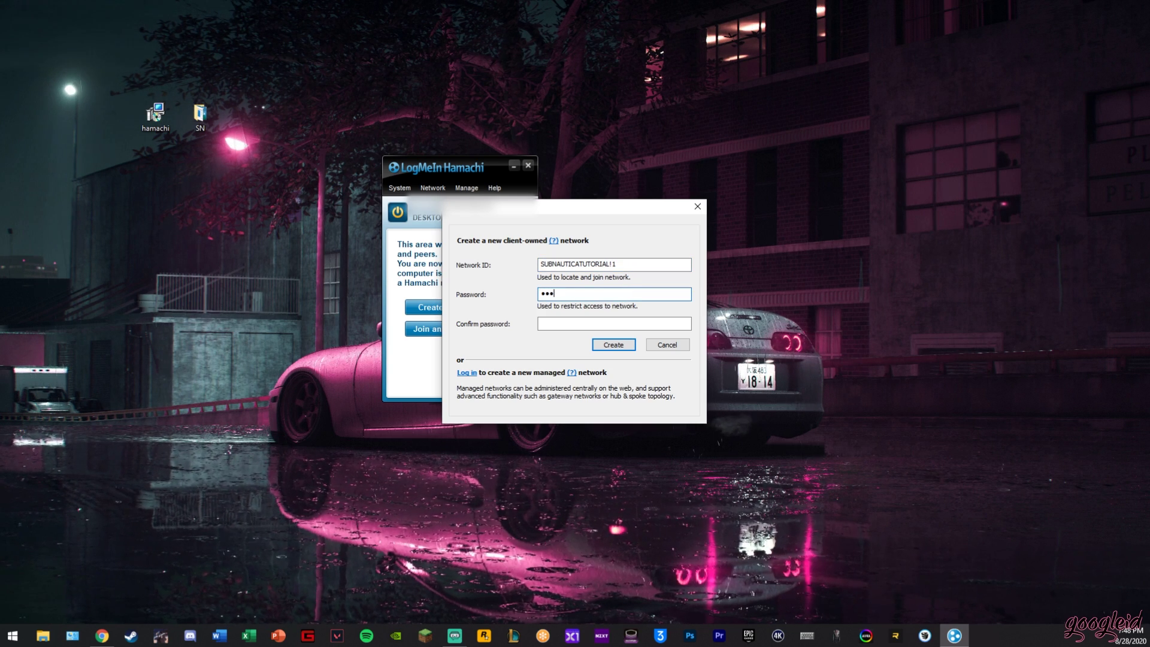
left_click(590, 323)
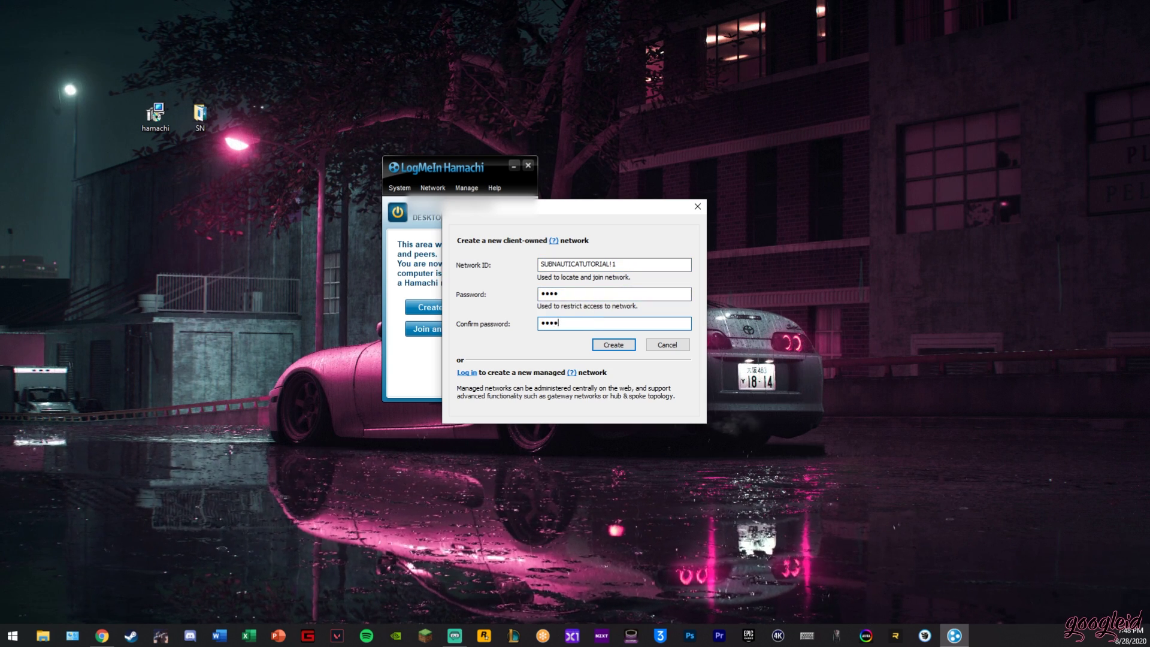
left_click(613, 345)
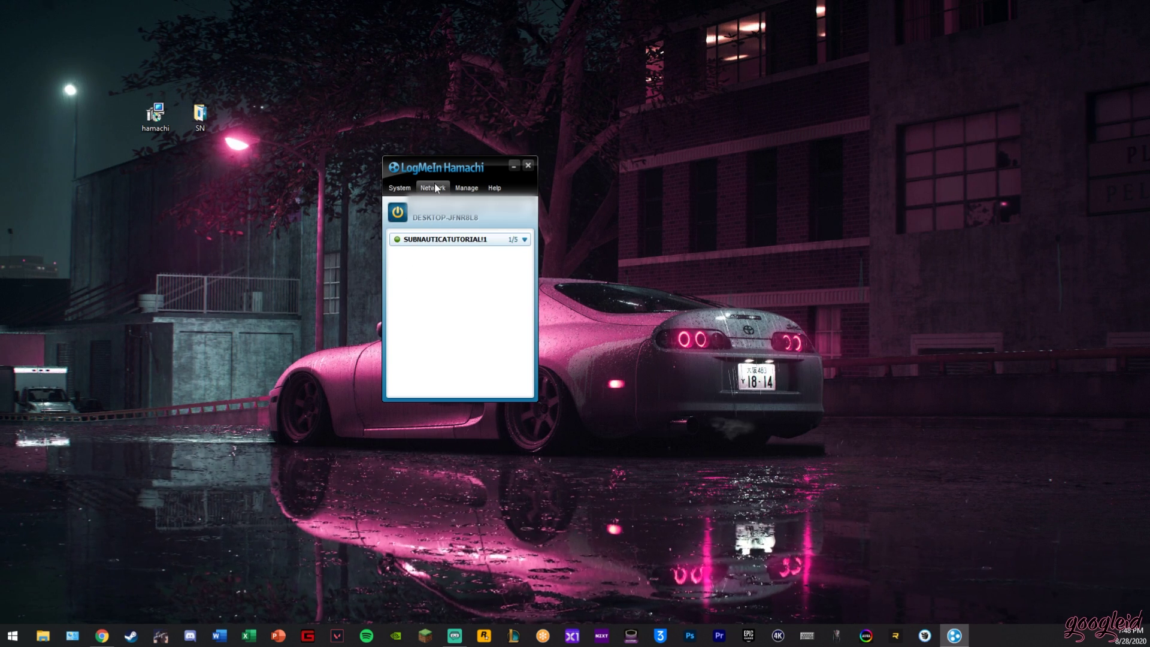
left_click(435, 188)
left_click(434, 239)
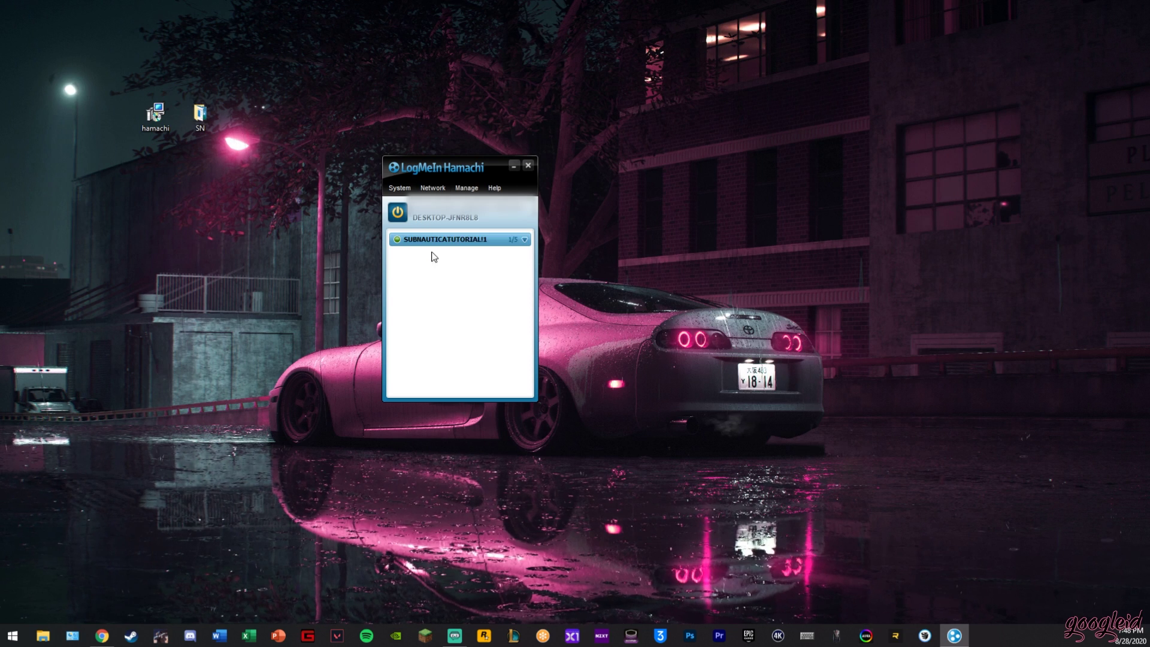
right_click(441, 241)
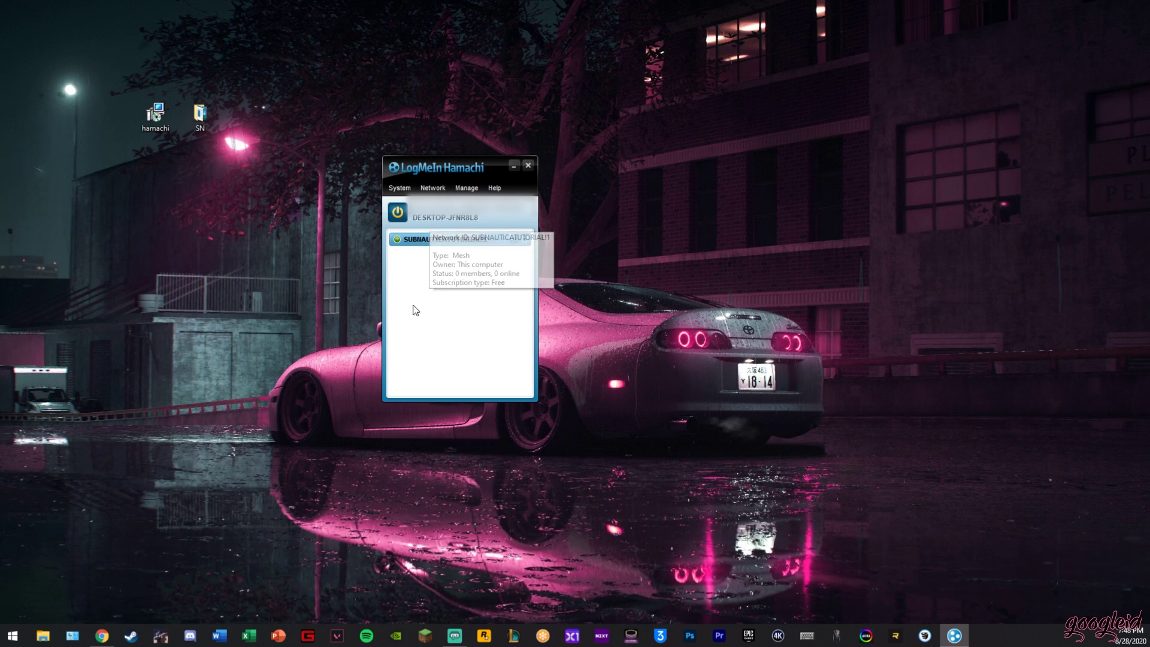
left_click(466, 293)
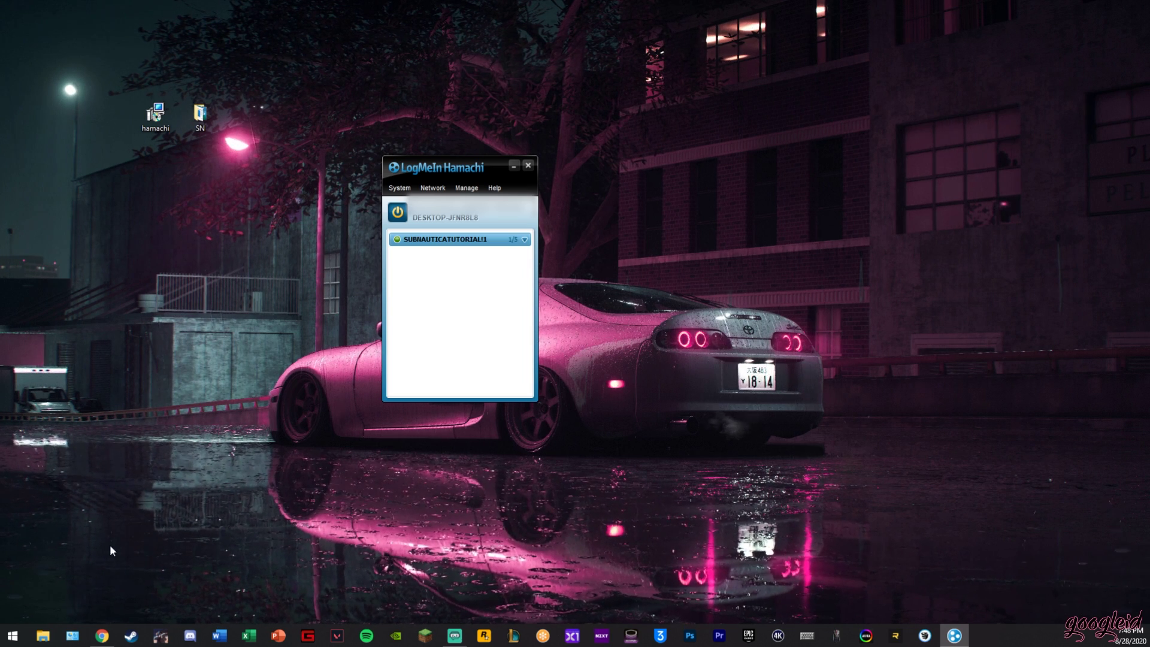
Reach Windows Defender Firewall's Advanced Security properties via Control Panel > System and Security.
left_click(72, 636)
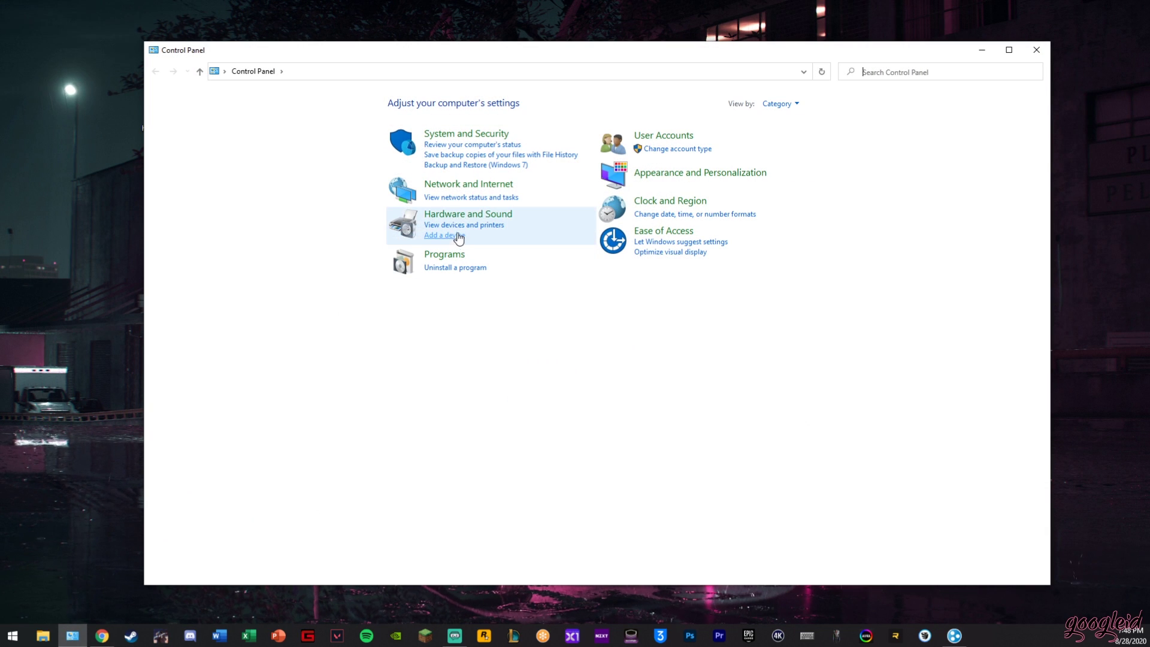
left_click(475, 138)
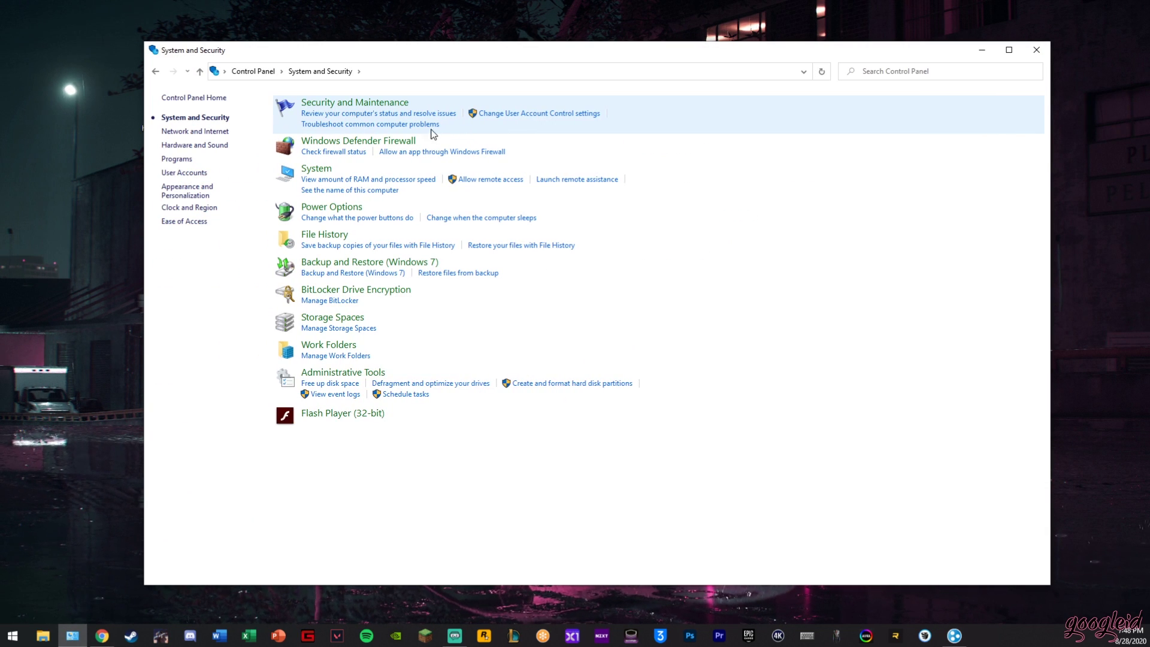
left_click(334, 145)
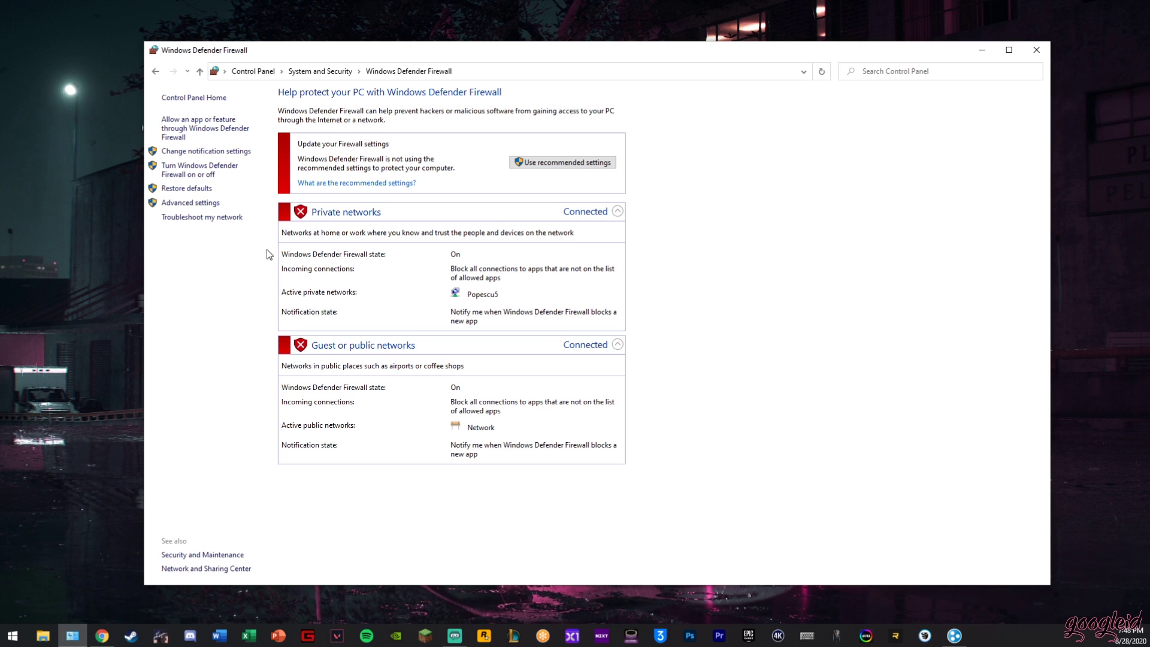
left_click(196, 203)
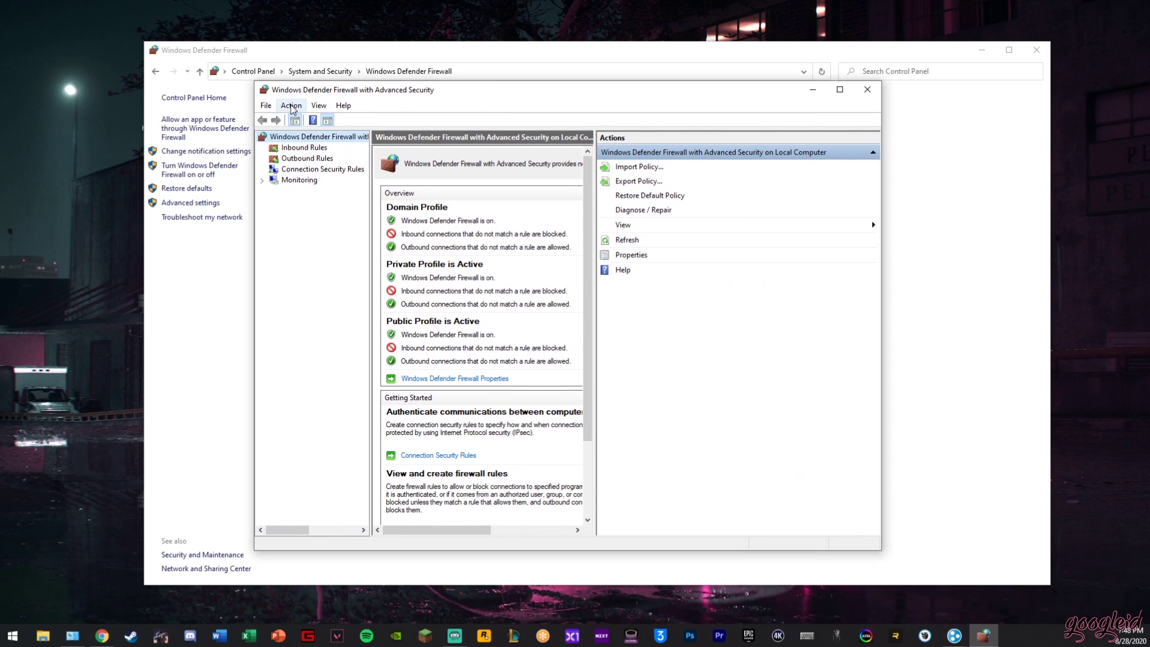
left_click(292, 106)
left_click(324, 195)
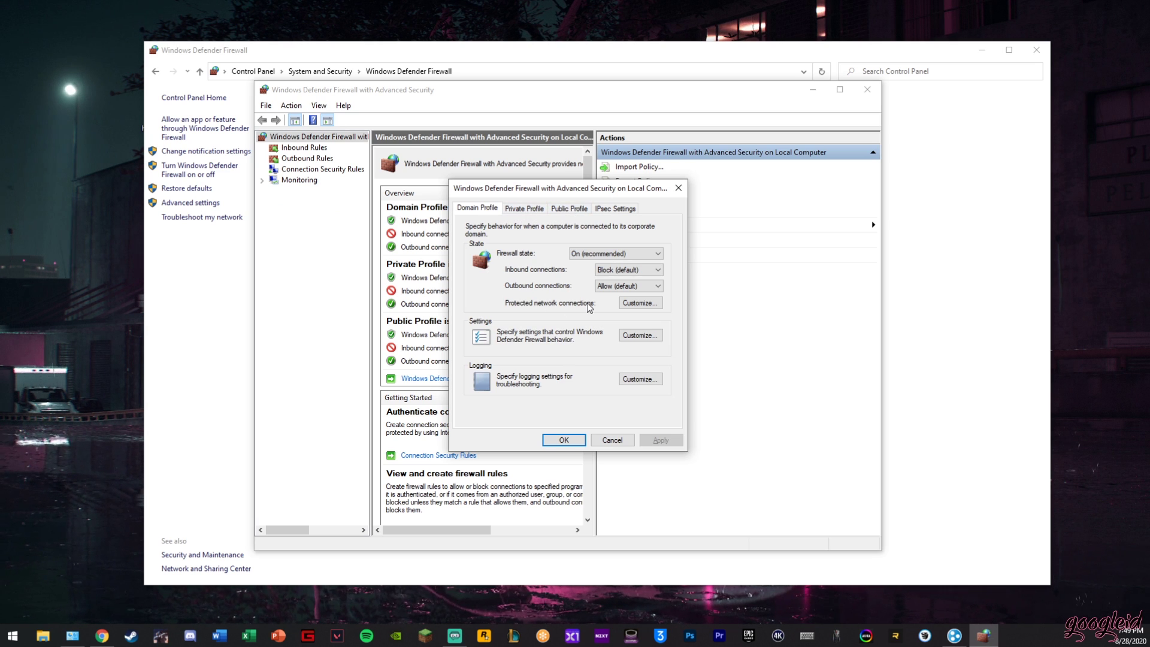
Uncheck Hamachi in the protected connections of the Domain, Private and Public profiles and apply.
left_click(639, 303)
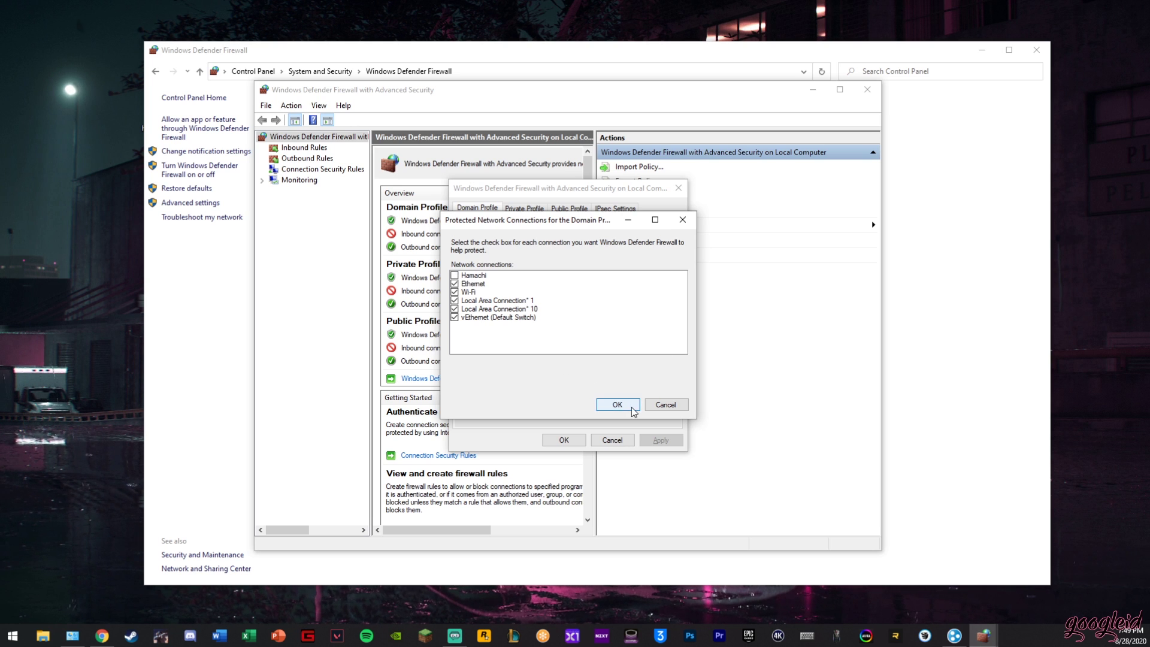
left_click(618, 405)
left_click(524, 207)
left_click(638, 302)
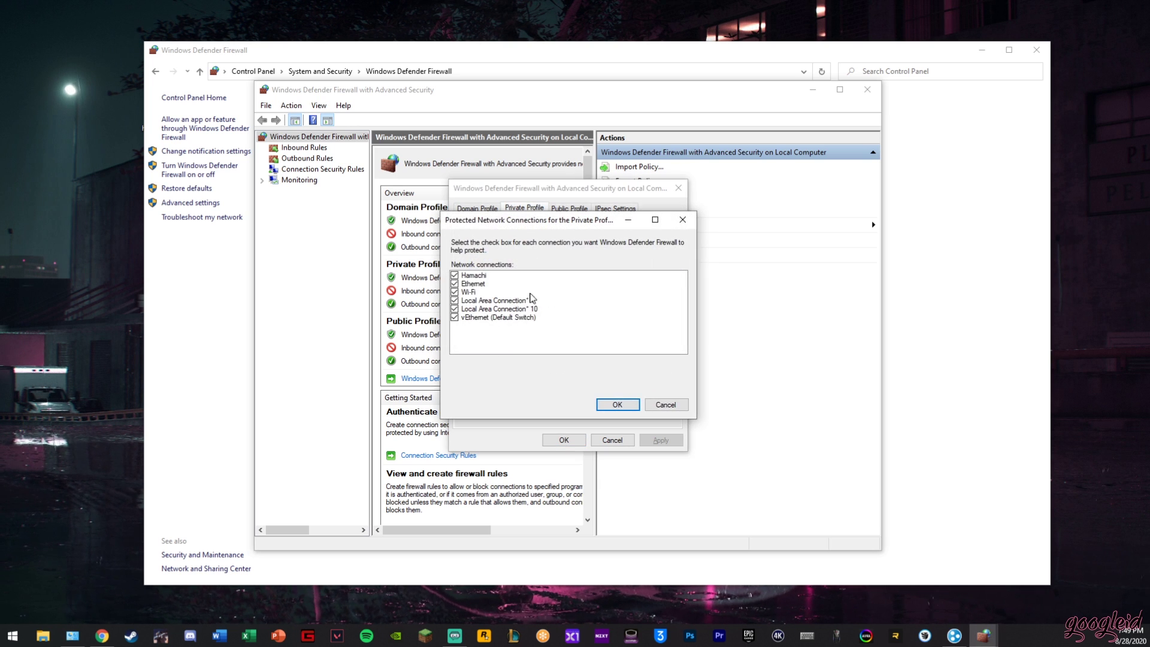
left_click(617, 405)
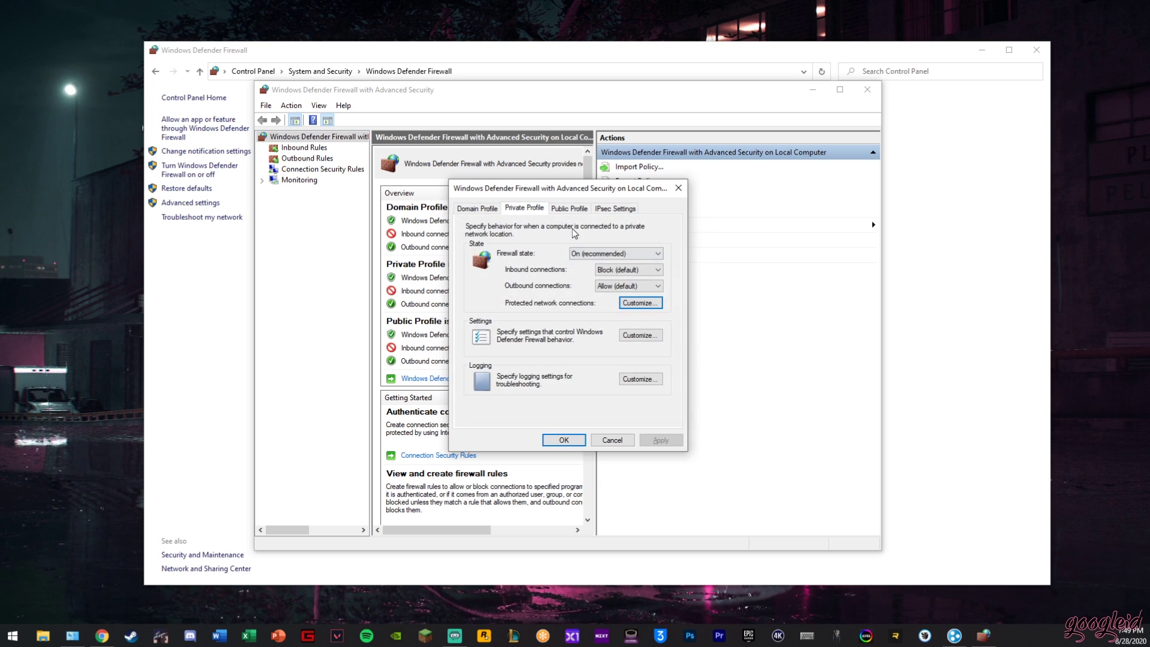
left_click(569, 209)
left_click(638, 302)
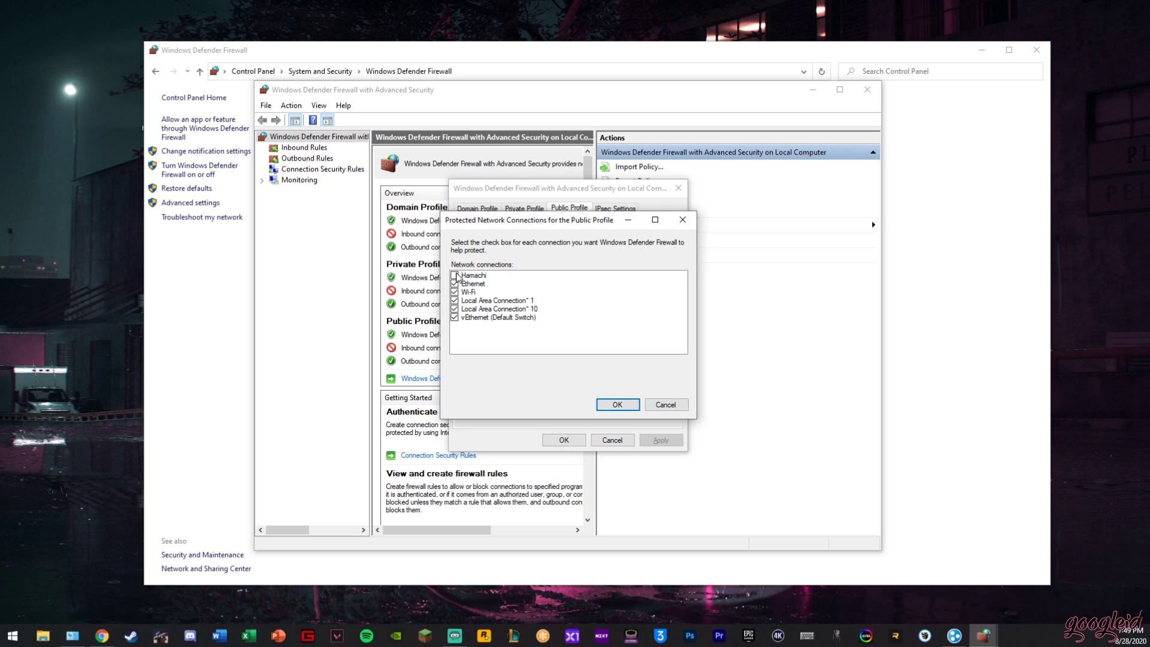
left_click(618, 404)
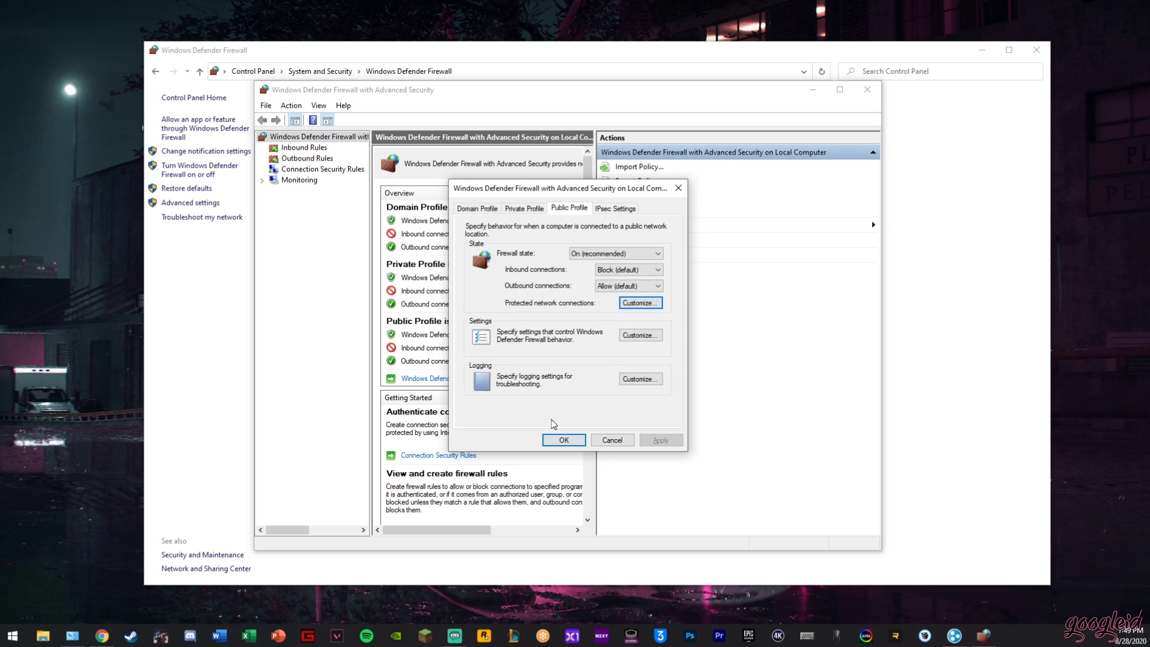
left_click(562, 440)
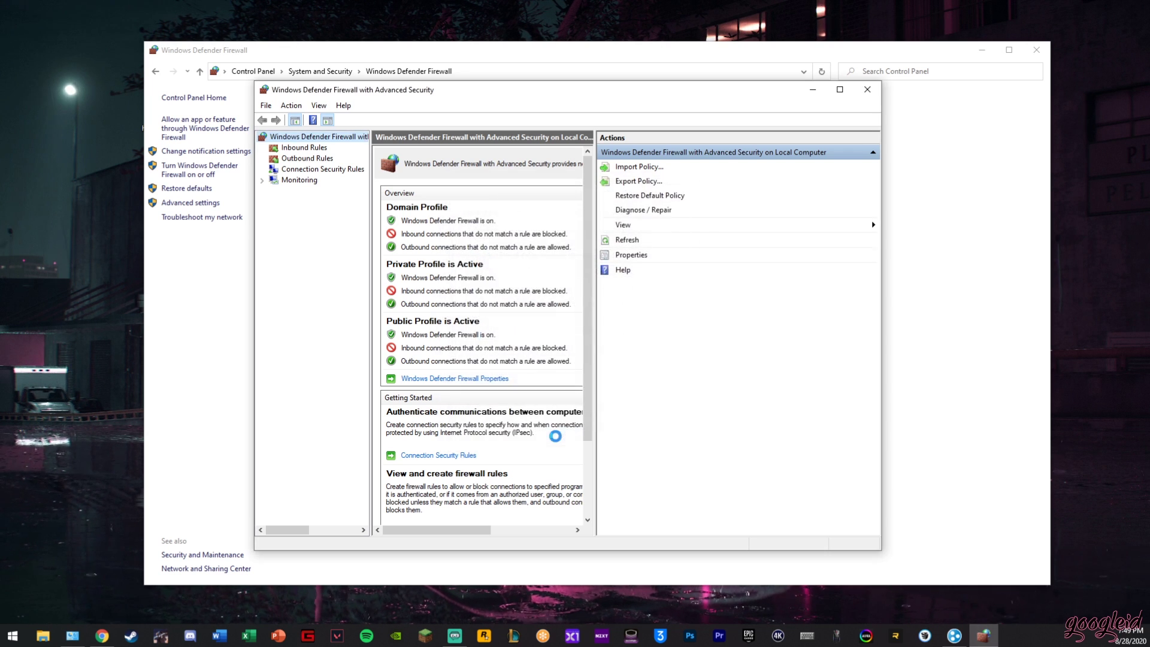
Close the firewall windows, open SN and start the Nitrox server from the launcher.
left_click(868, 89)
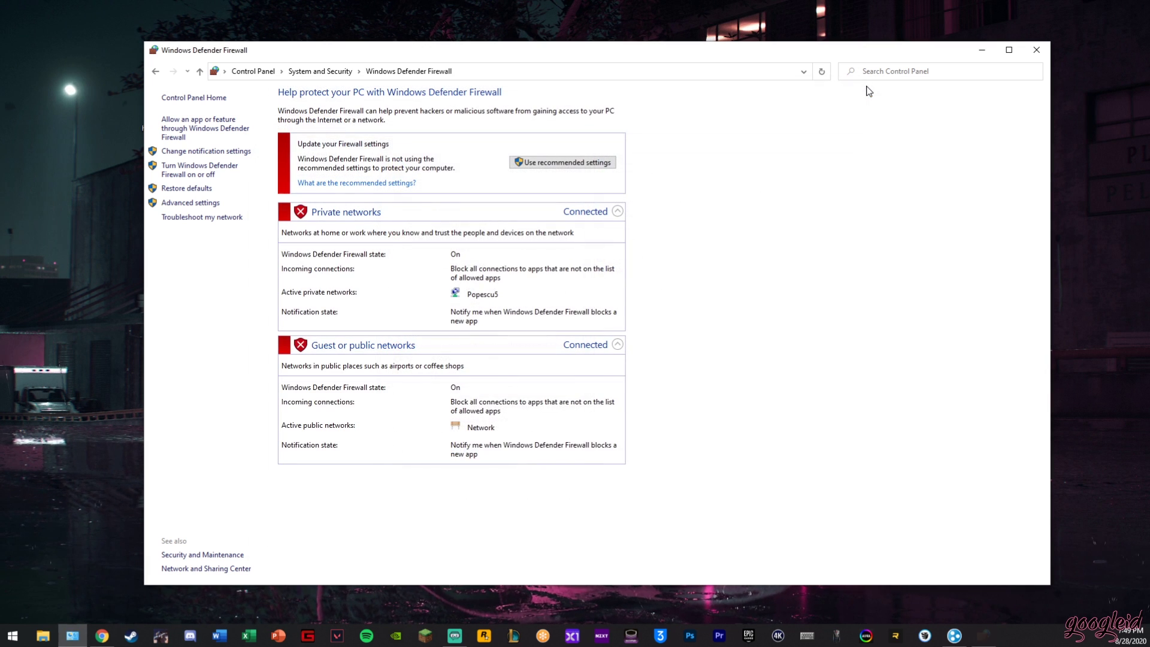
left_click(1035, 50)
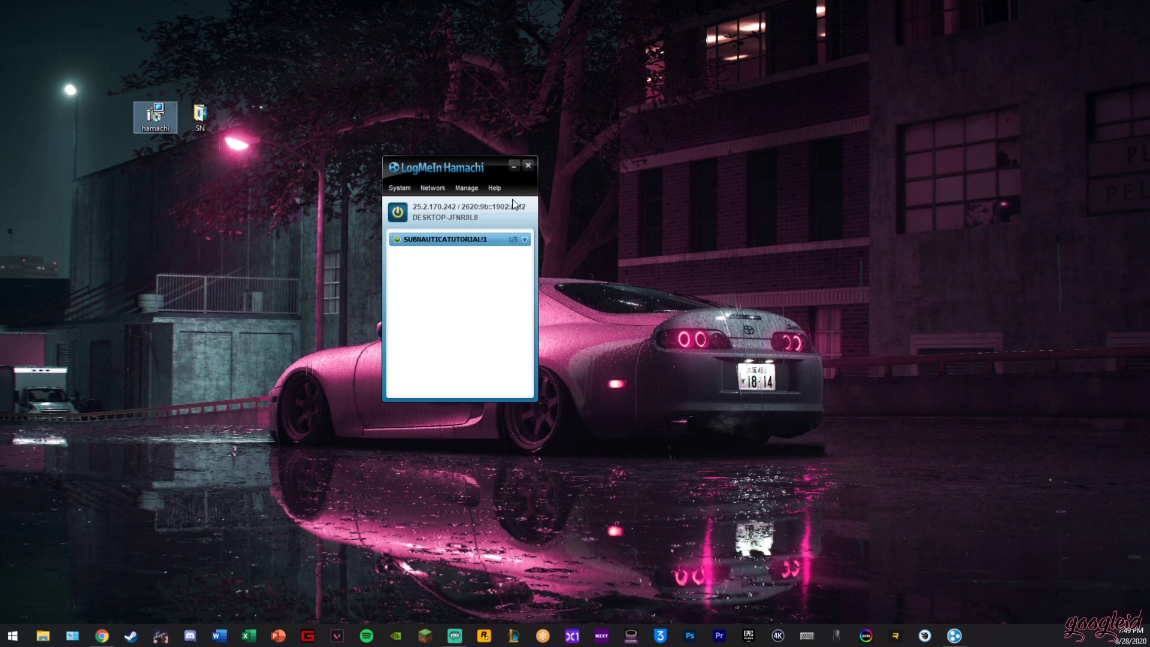
double_click(205, 123)
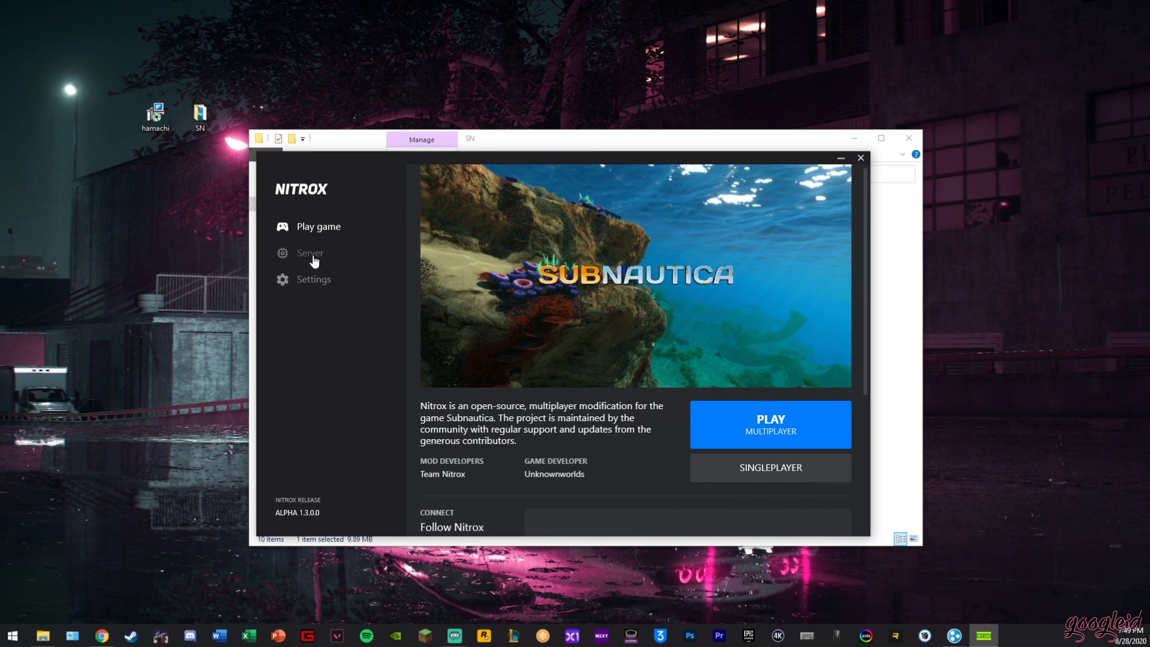
left_click(306, 254)
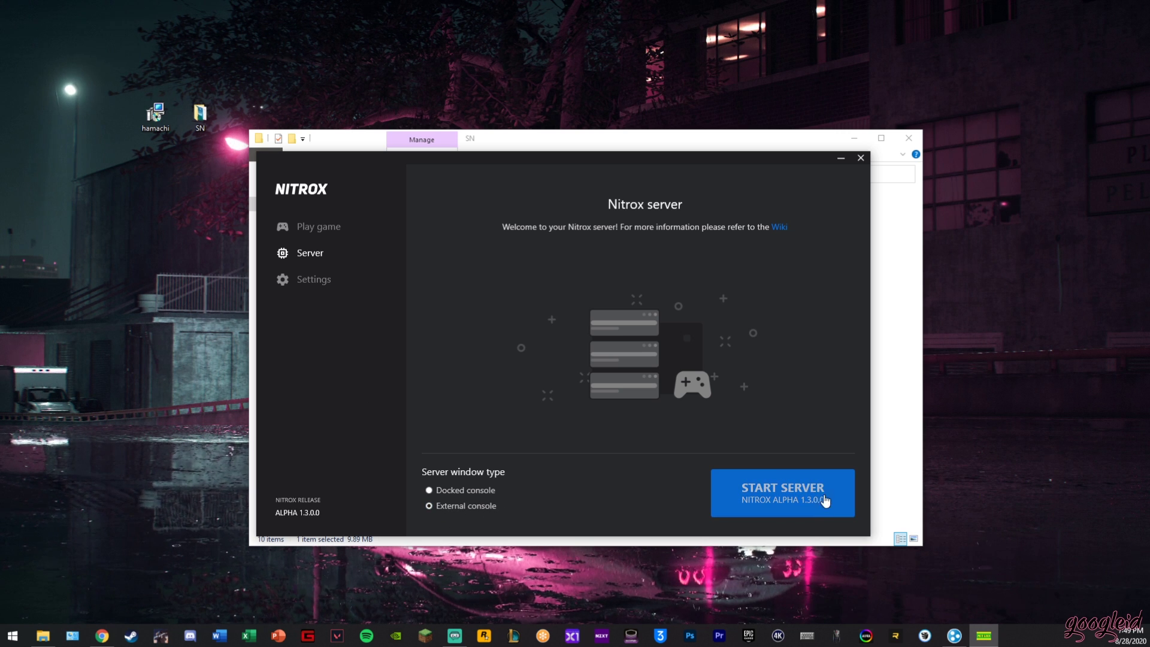
left_click(781, 492)
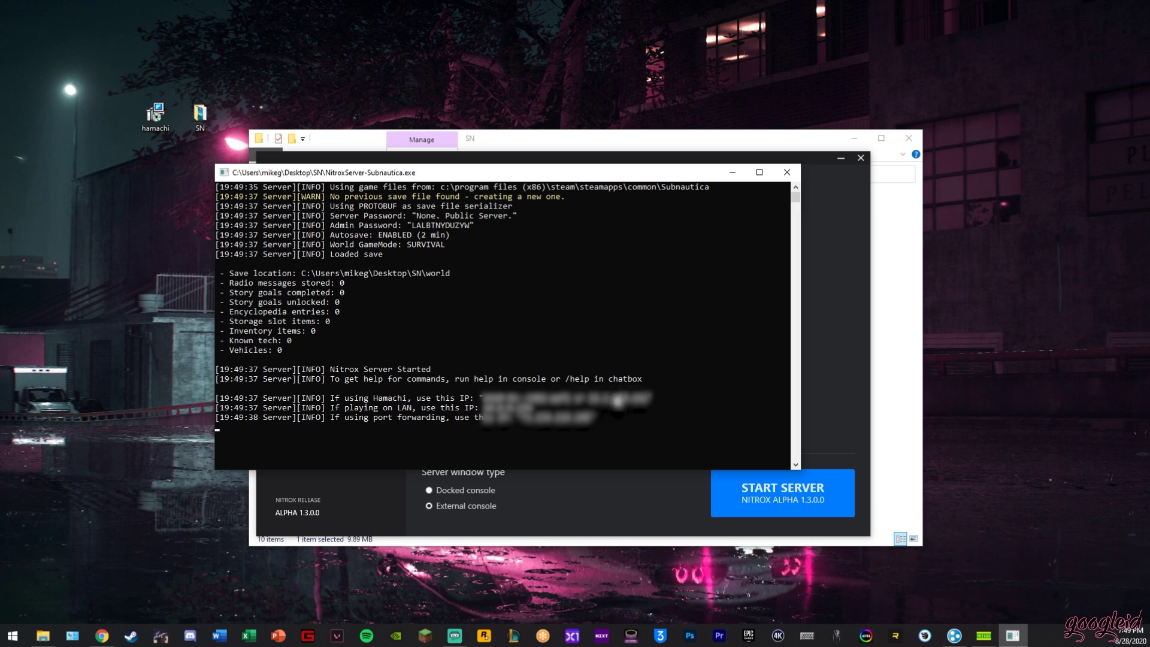
Copy this computer's Hamachi IPv4 address and return to the Nitrox launcher.
left_click(954, 634)
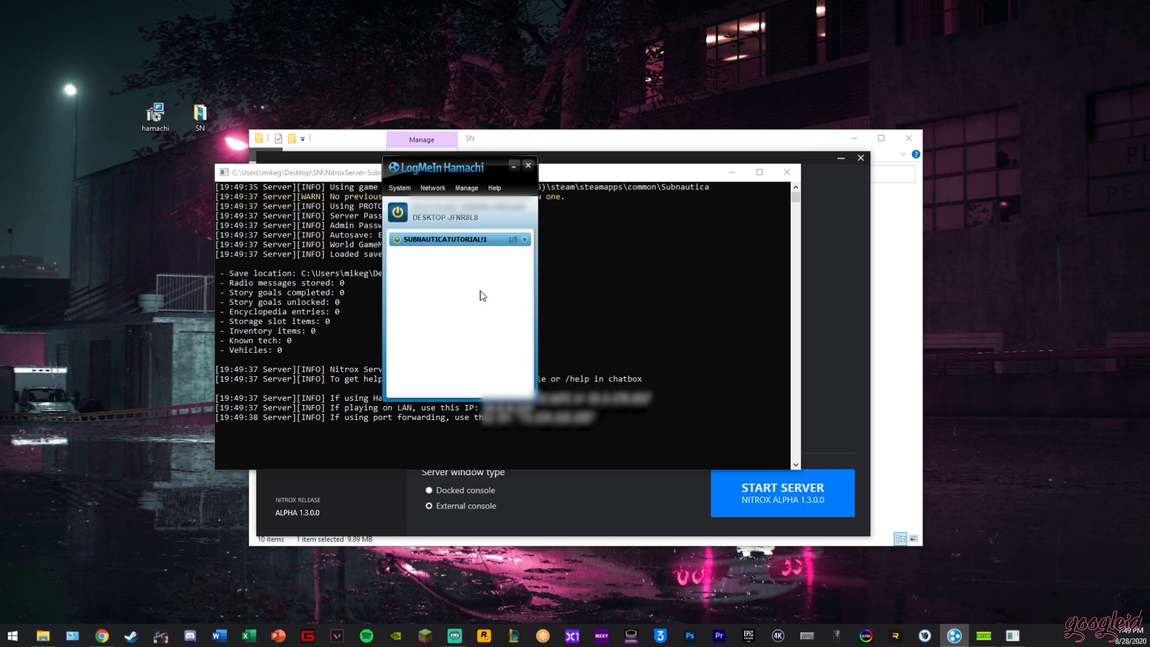
right_click(440, 216)
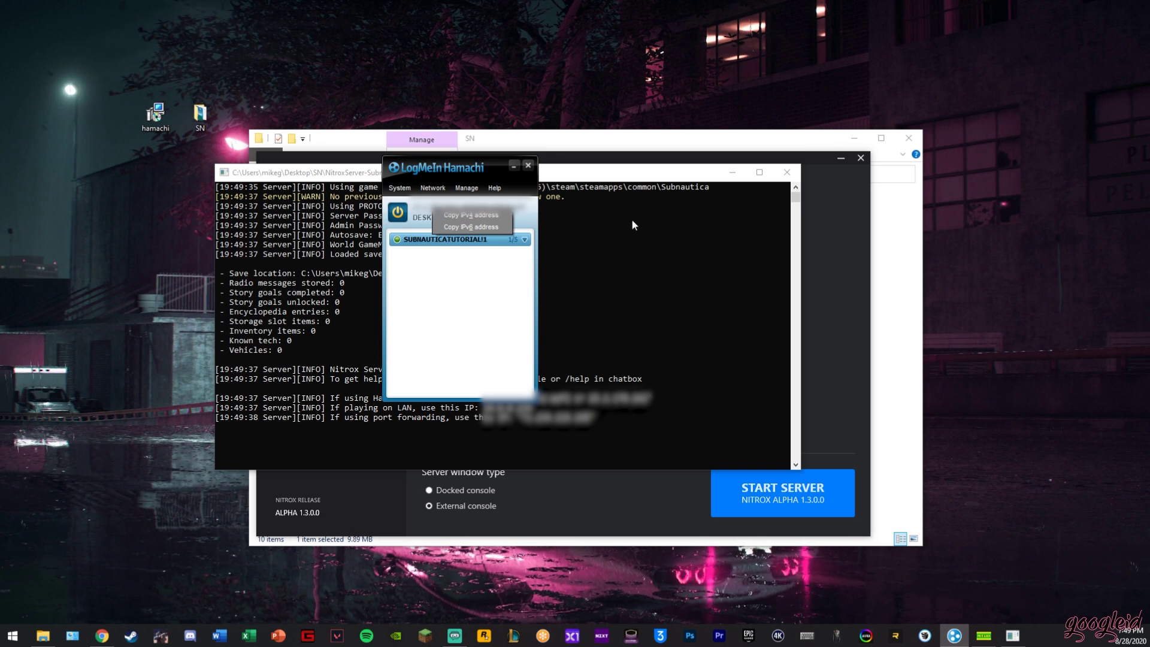
left_click(866, 438)
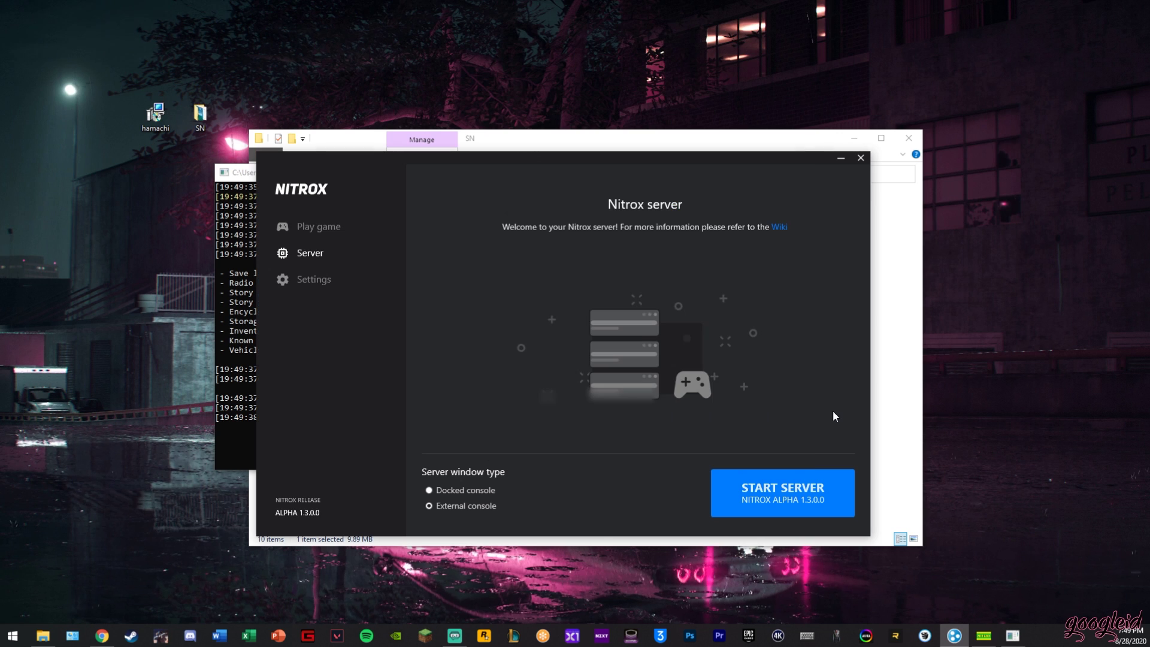
Launch Subnautica multiplayer and remove the old 25.1.137.50 server entry.
left_click(318, 227)
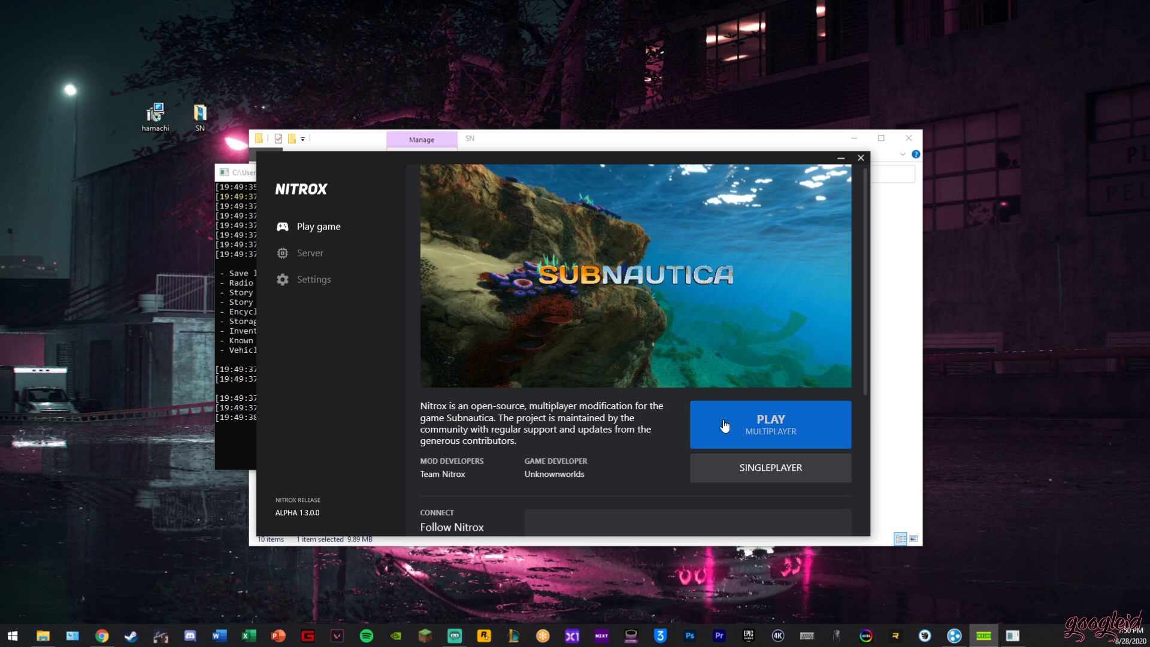
left_click(686, 406)
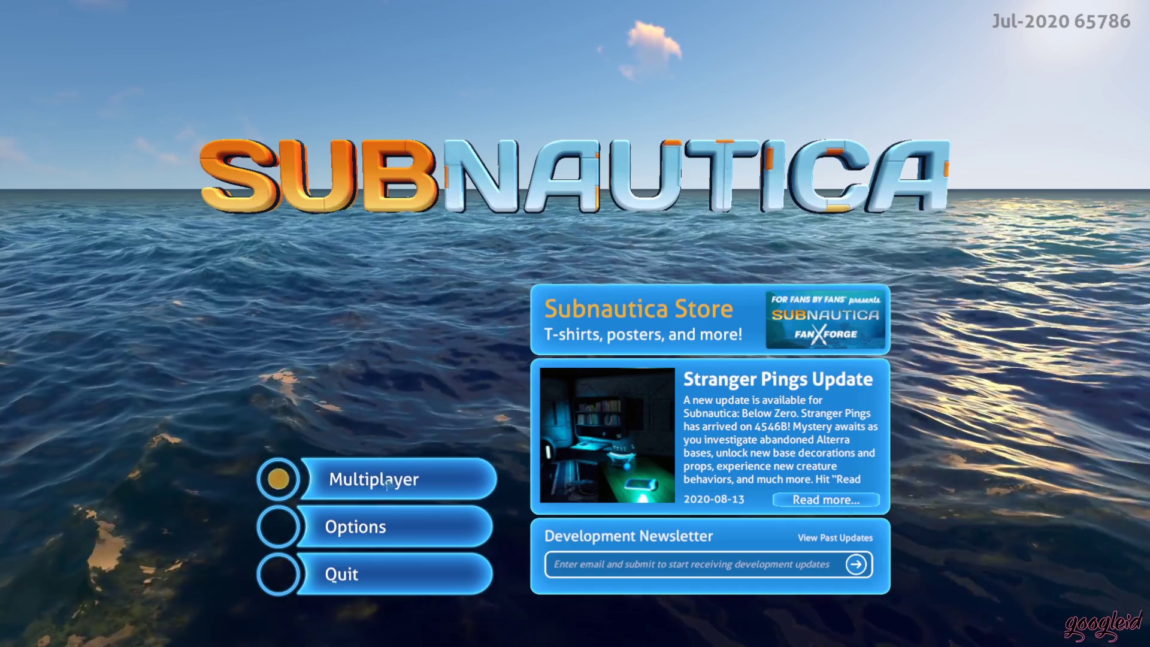
left_click(395, 479)
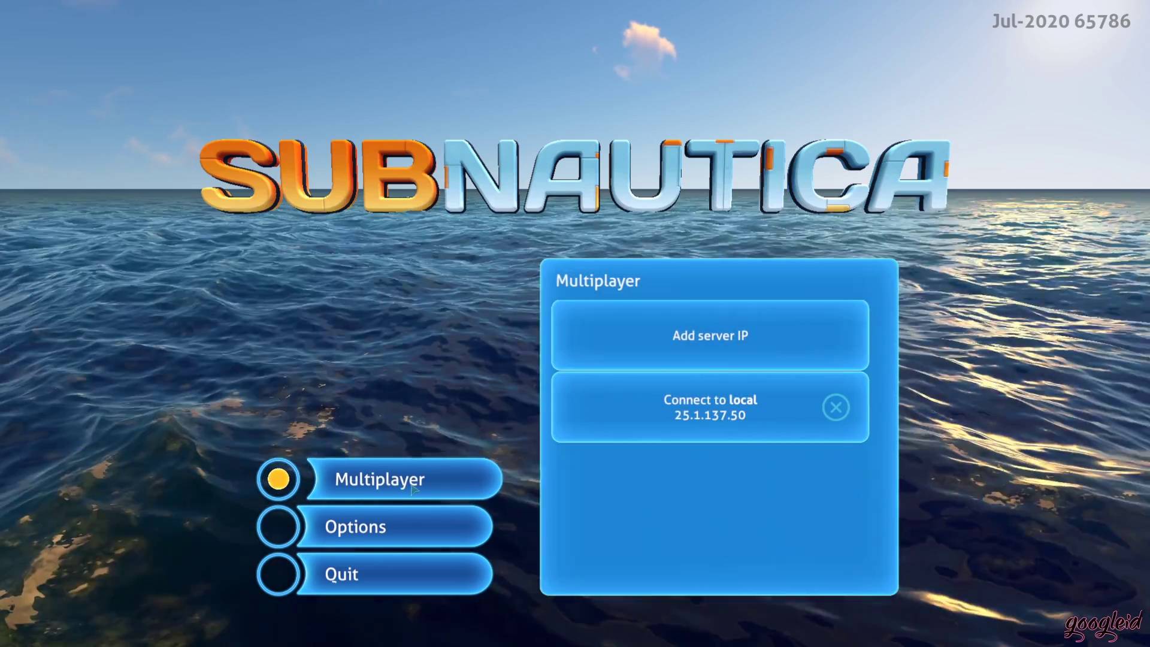
left_click(836, 408)
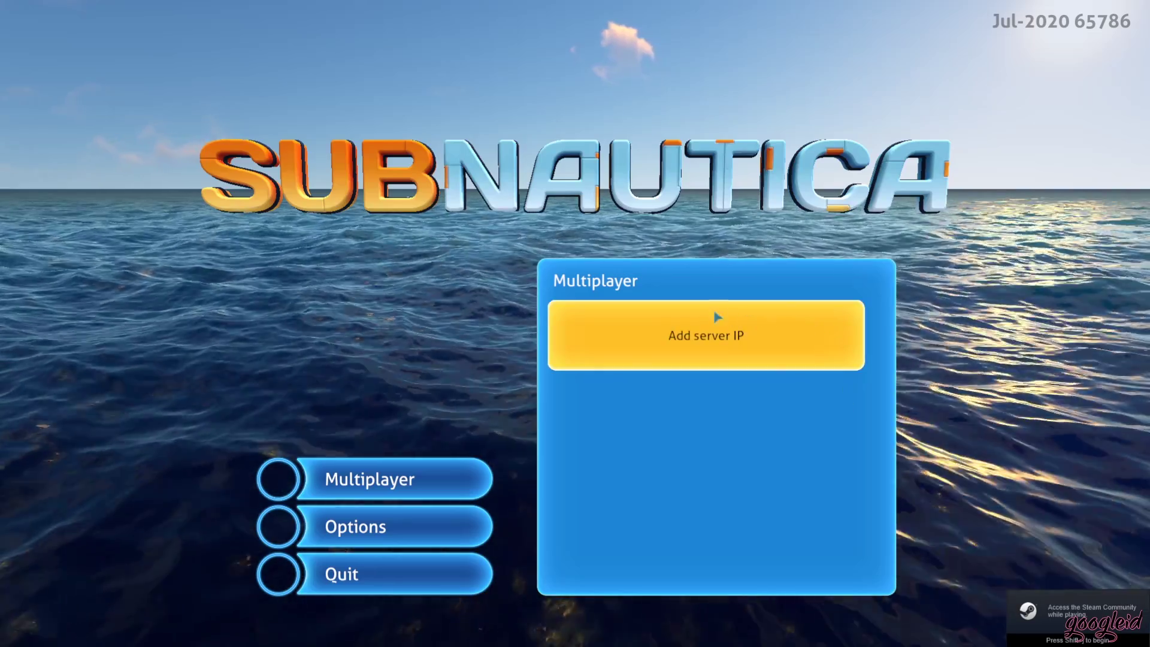
left_click(718, 332)
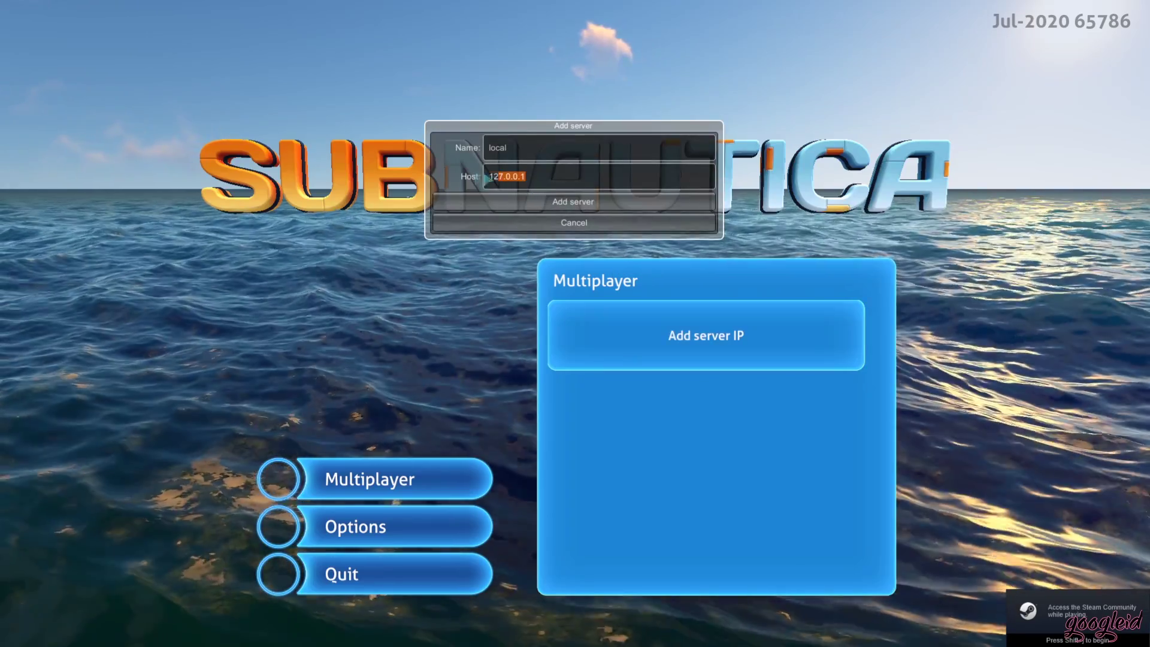
double_click(490, 178)
type("25.2.170.242")
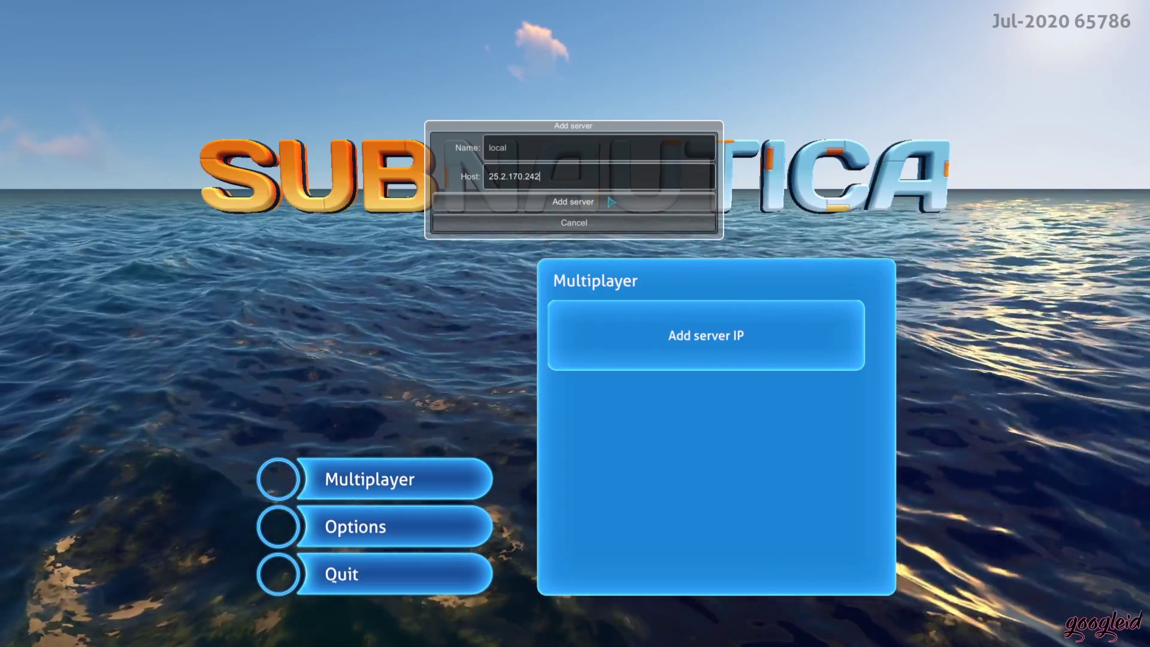
left_click(611, 201)
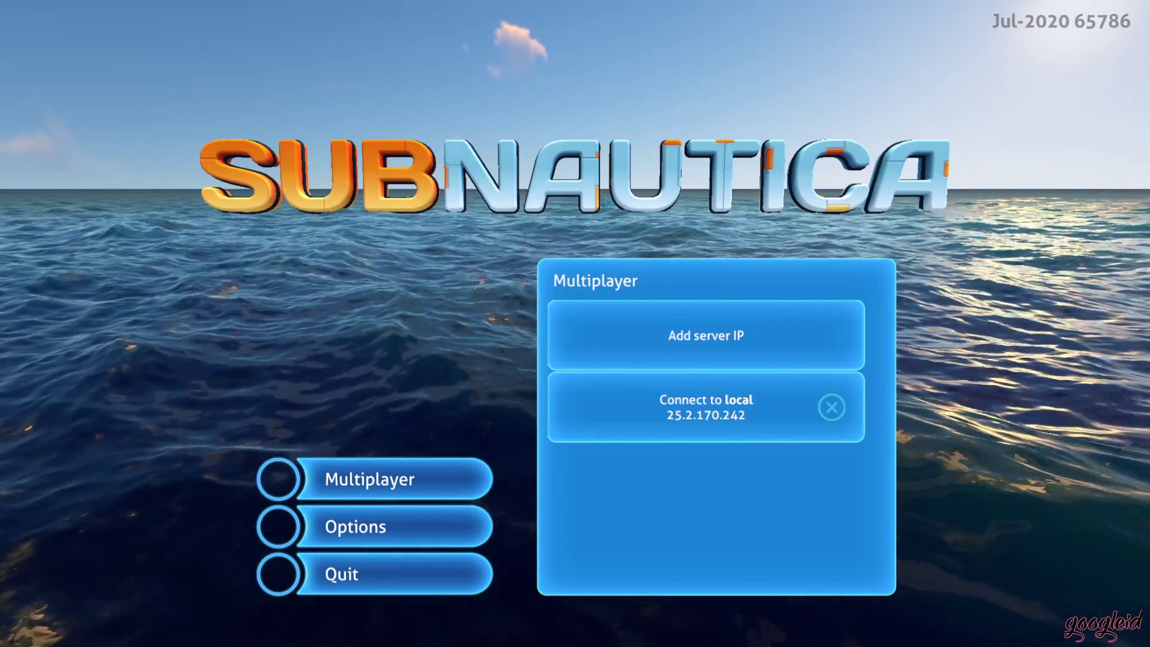
left_click(706, 407)
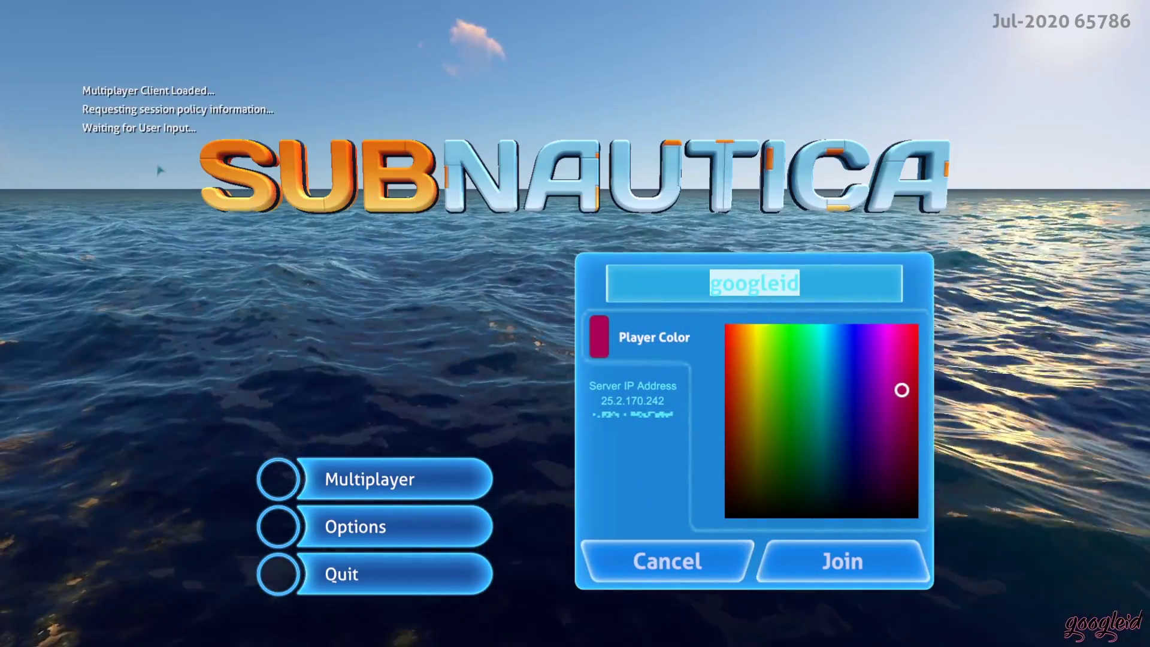
key("End")
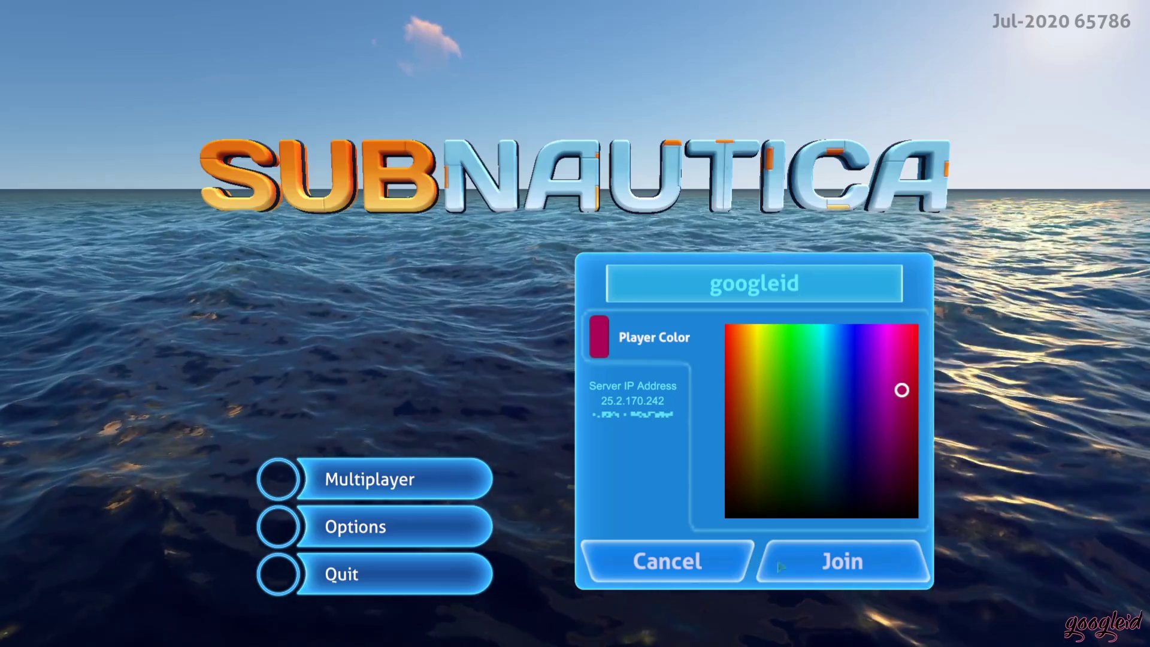
Join the server and climb the lifepod ladder to the ocean surface.
left_click(779, 566)
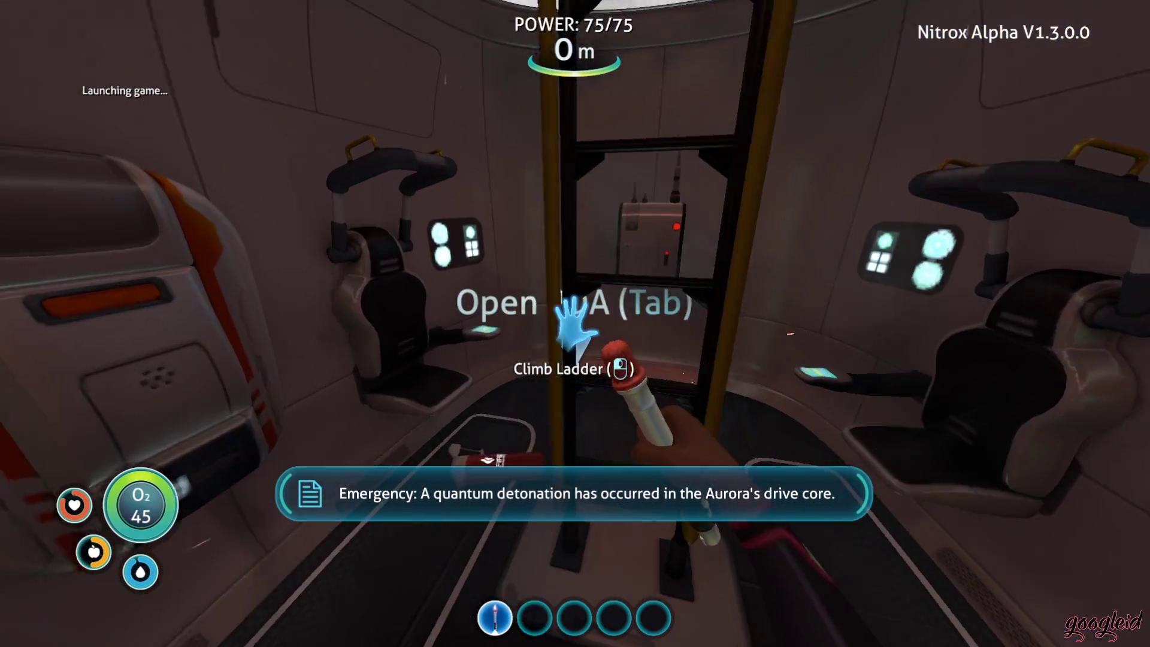
left_click(573, 324)
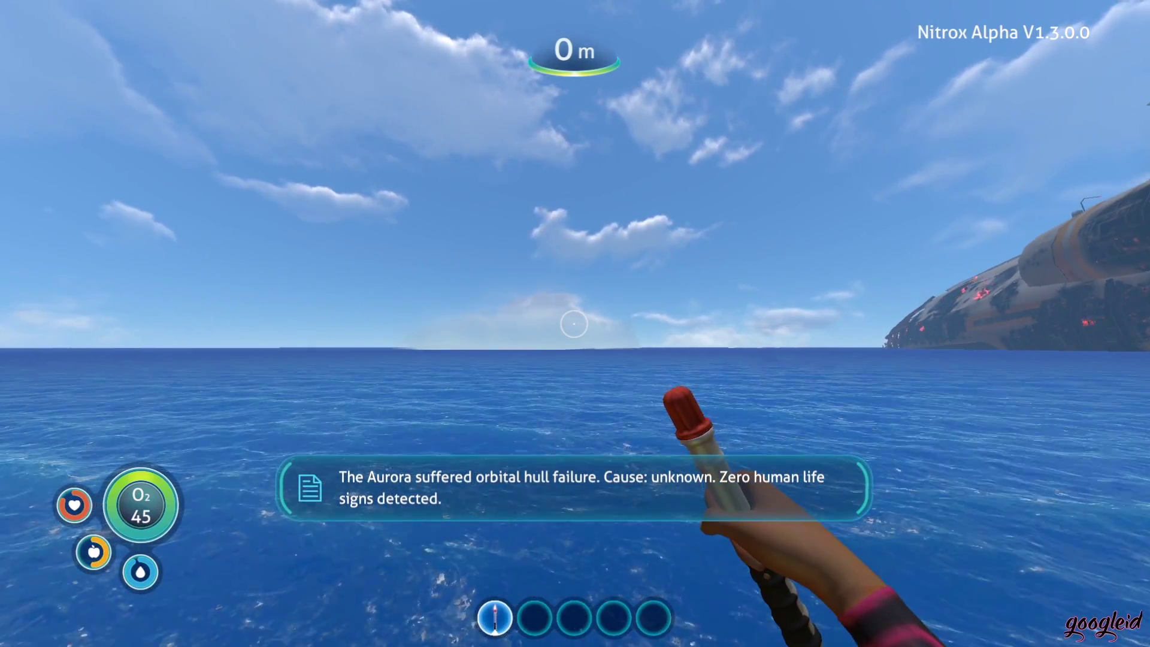
Send the test messages tesarad, ads and dsa in the Nitrox multiplayer chat.
key("Return")
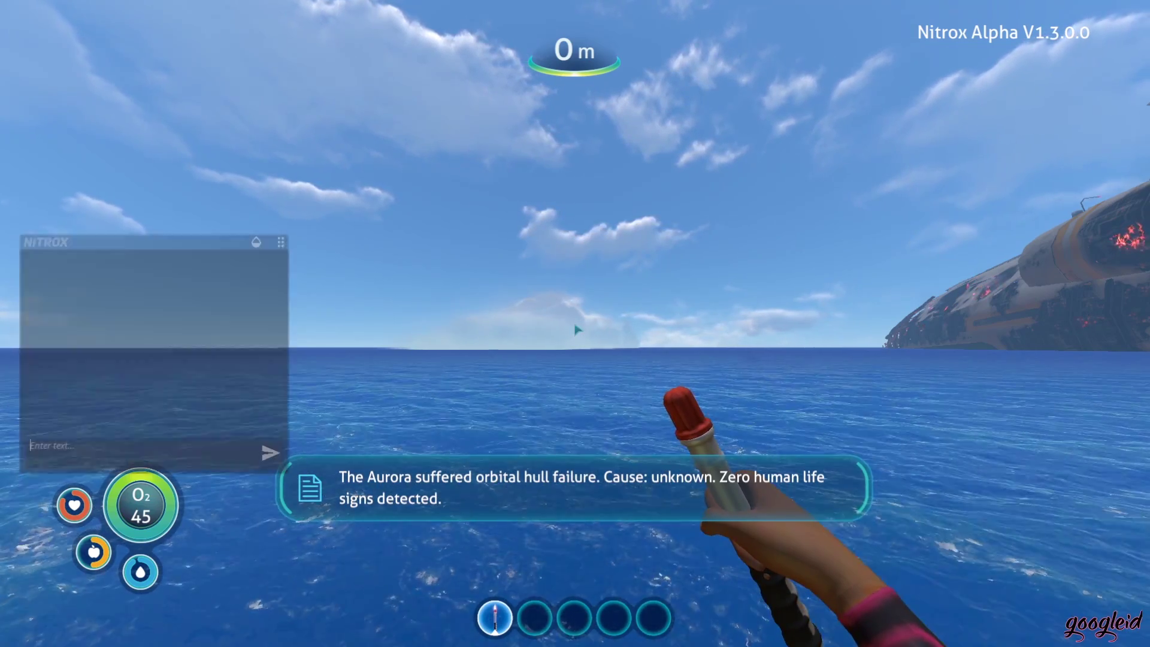
type("tesarad")
key("Return")
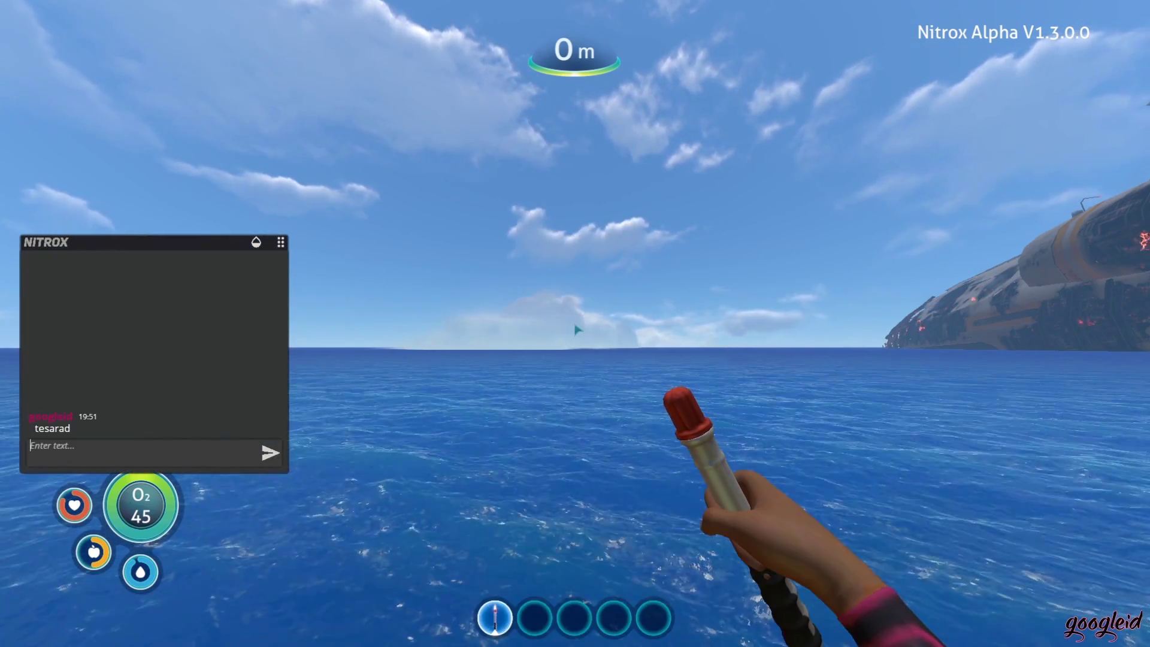
type("ads")
key("Return")
type("dsa")
key("Return")
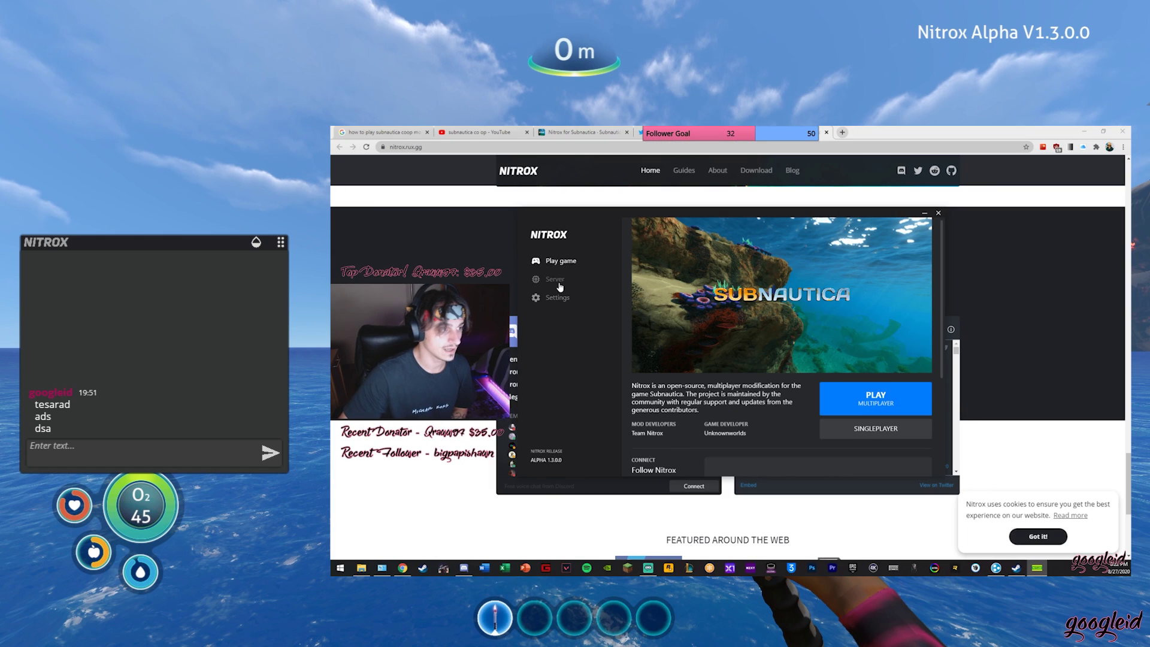
left_click(553, 280)
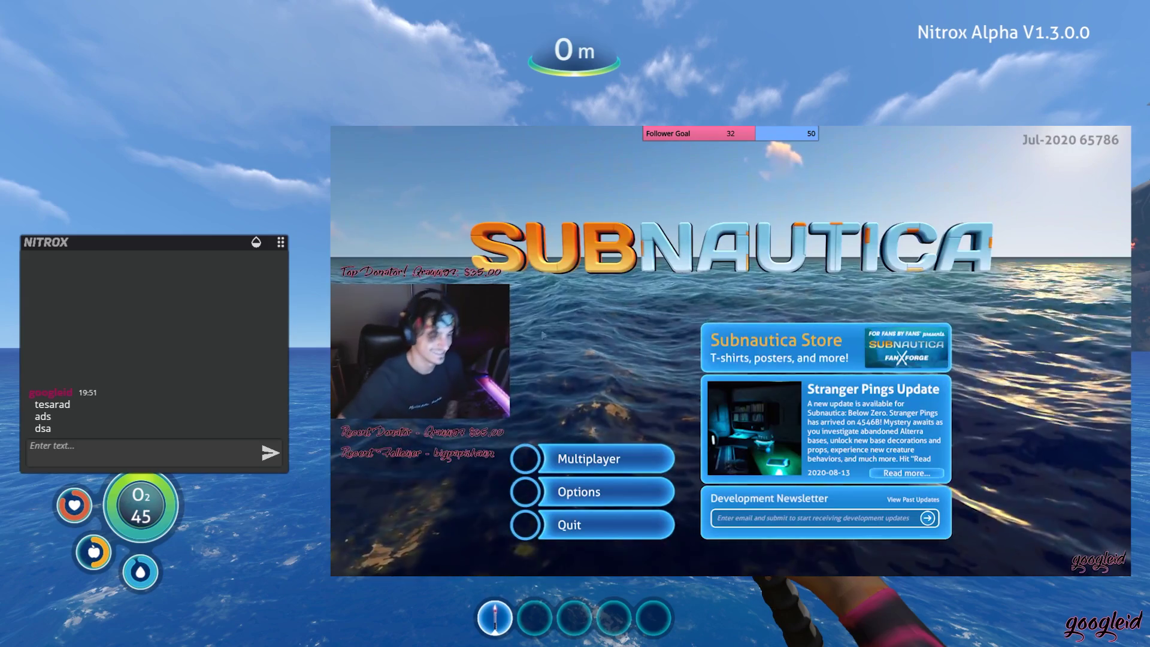
left_click(588, 458)
left_click(822, 358)
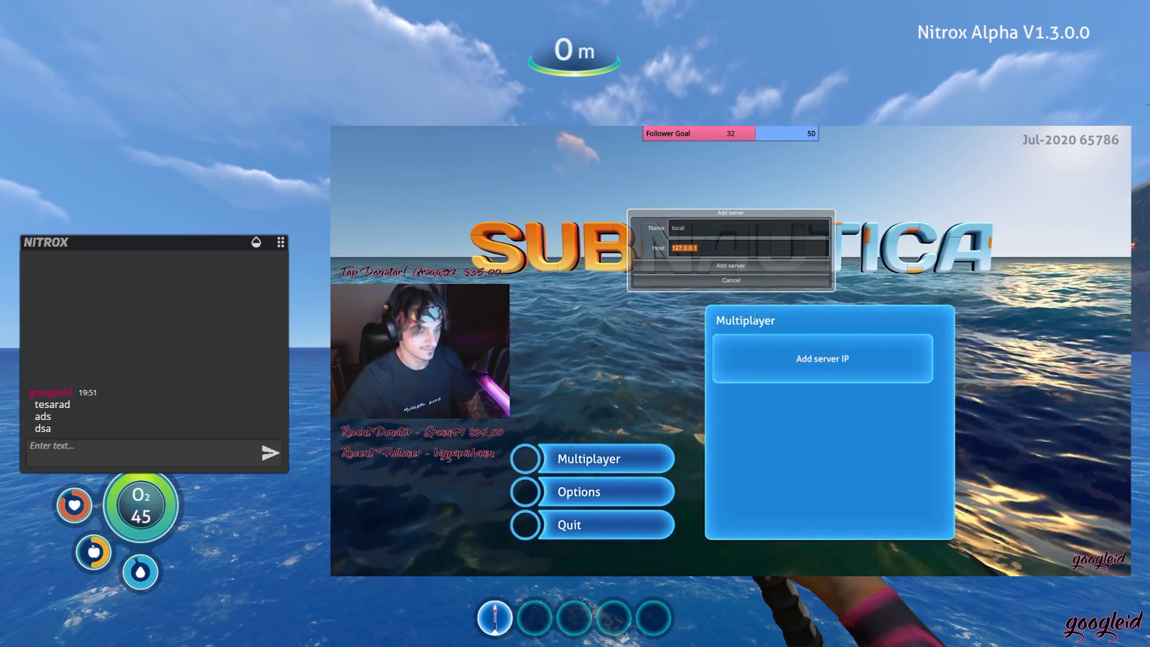
type("25.2.151.16")
left_click(730, 264)
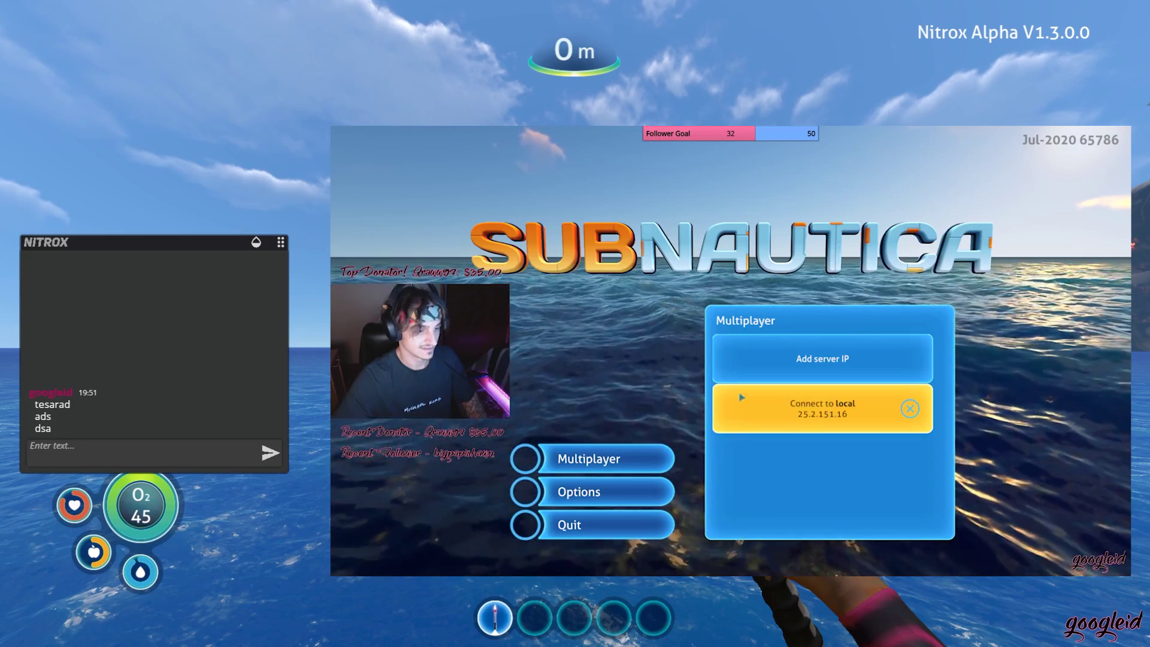
left_click(736, 410)
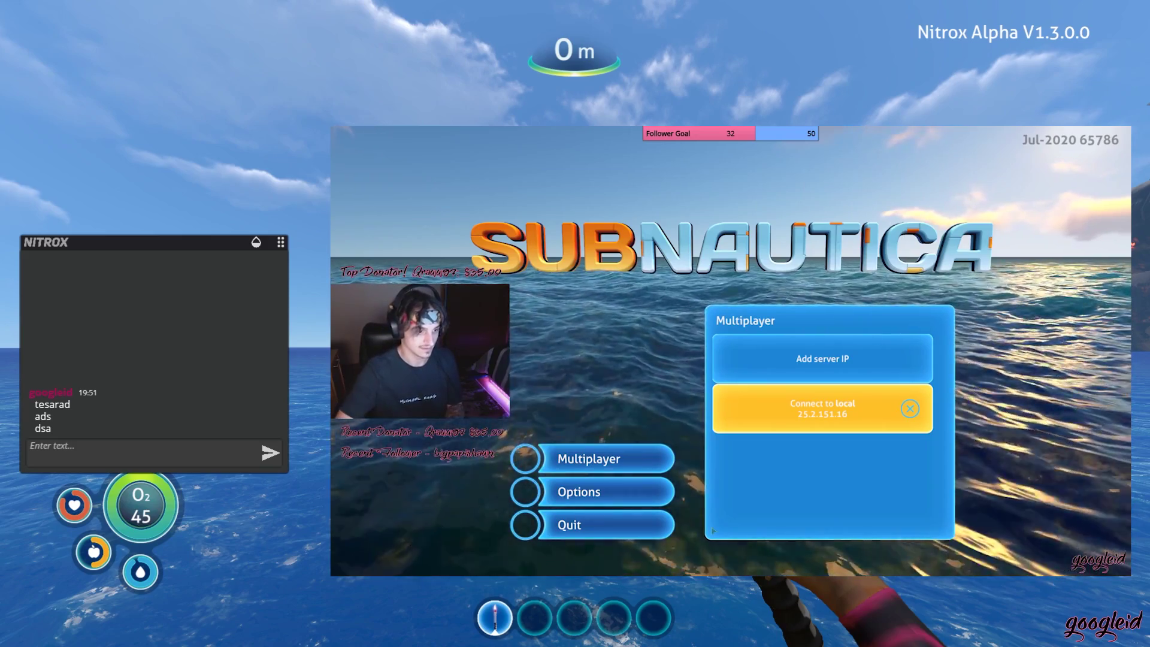
left_click(779, 415)
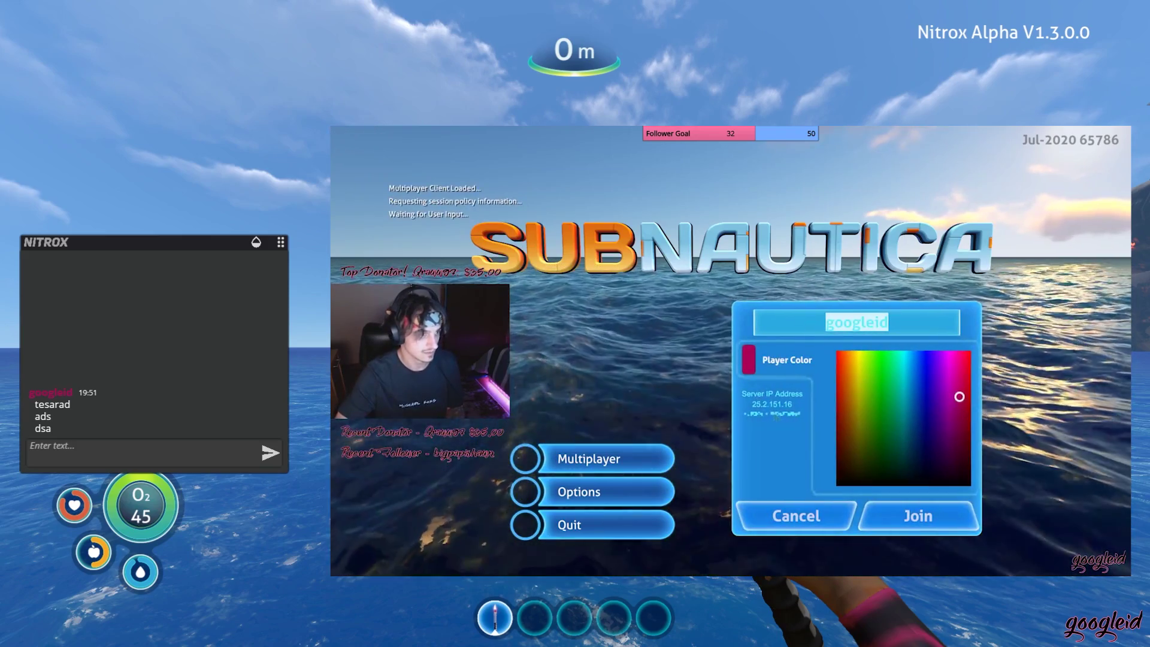